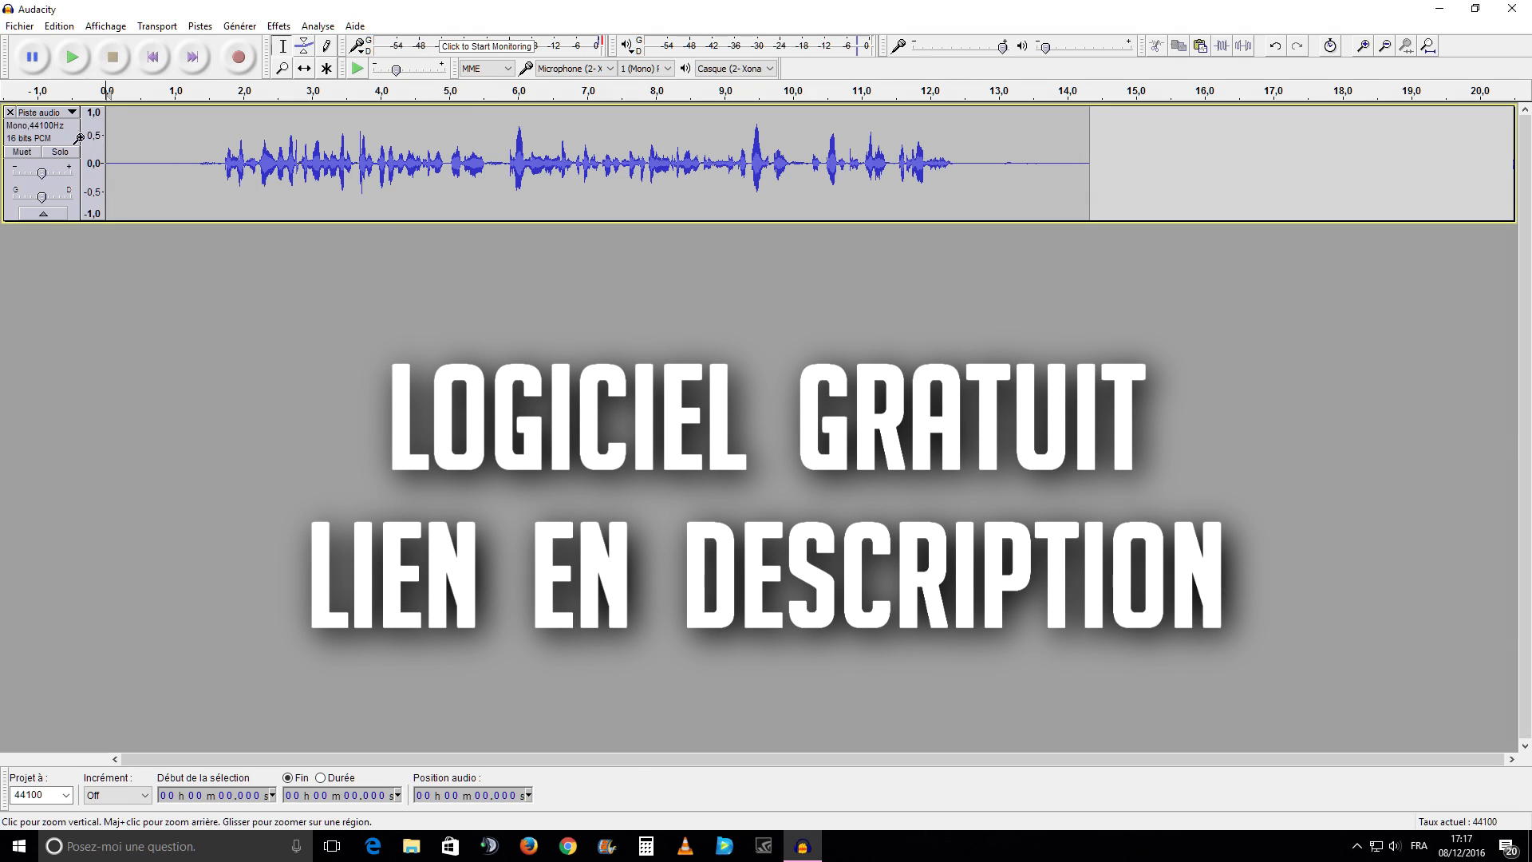
Open the preferences, review the device settings, and set the default sample format to 16-bit in the quality settings
left_click(61, 26)
left_click(80, 381)
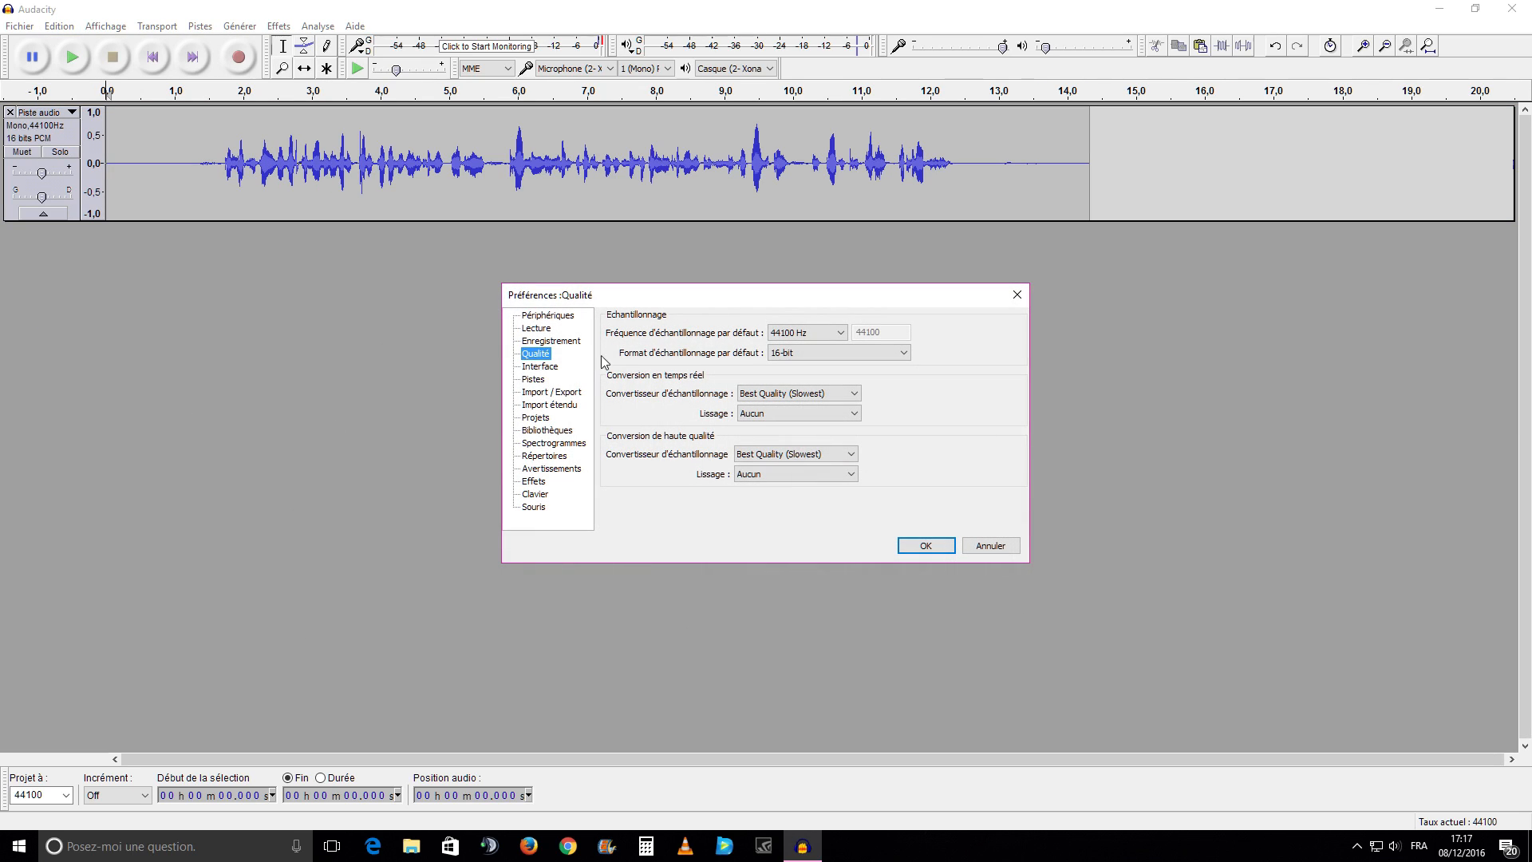
left_click(558, 316)
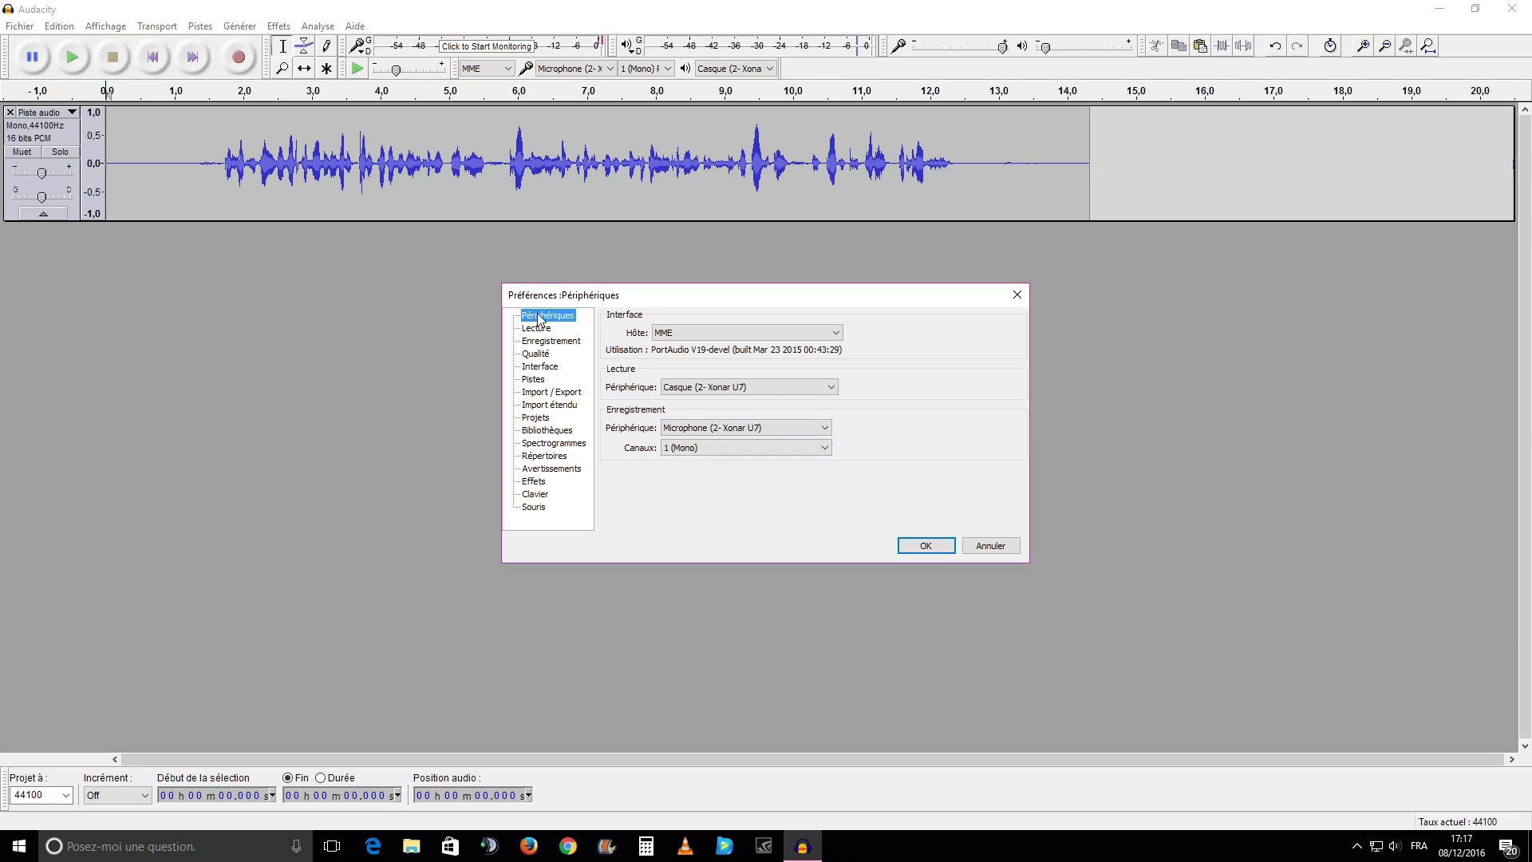
left_click(548, 353)
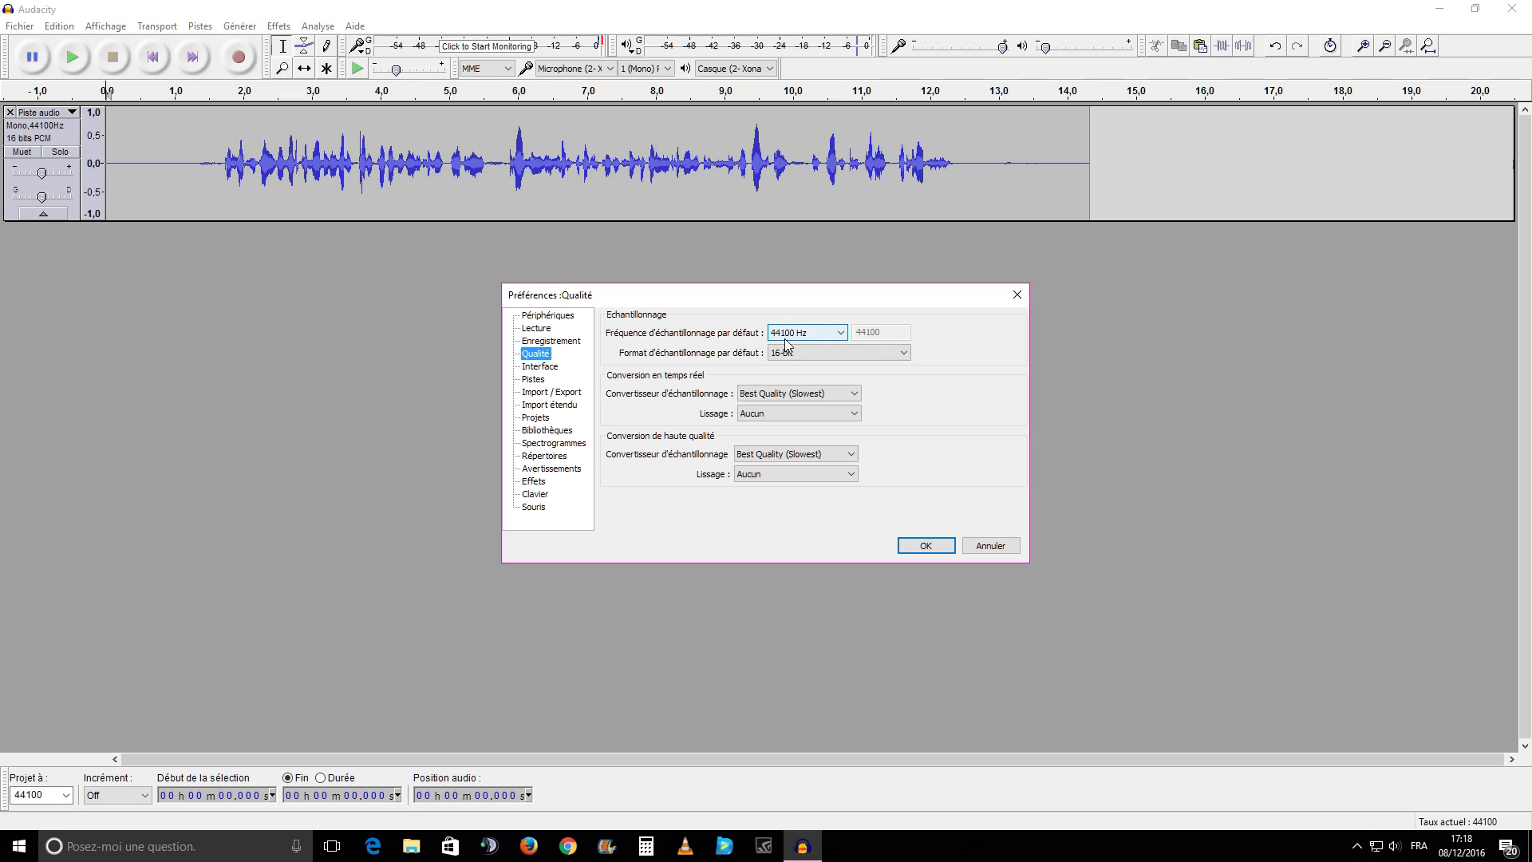
left_click(907, 355)
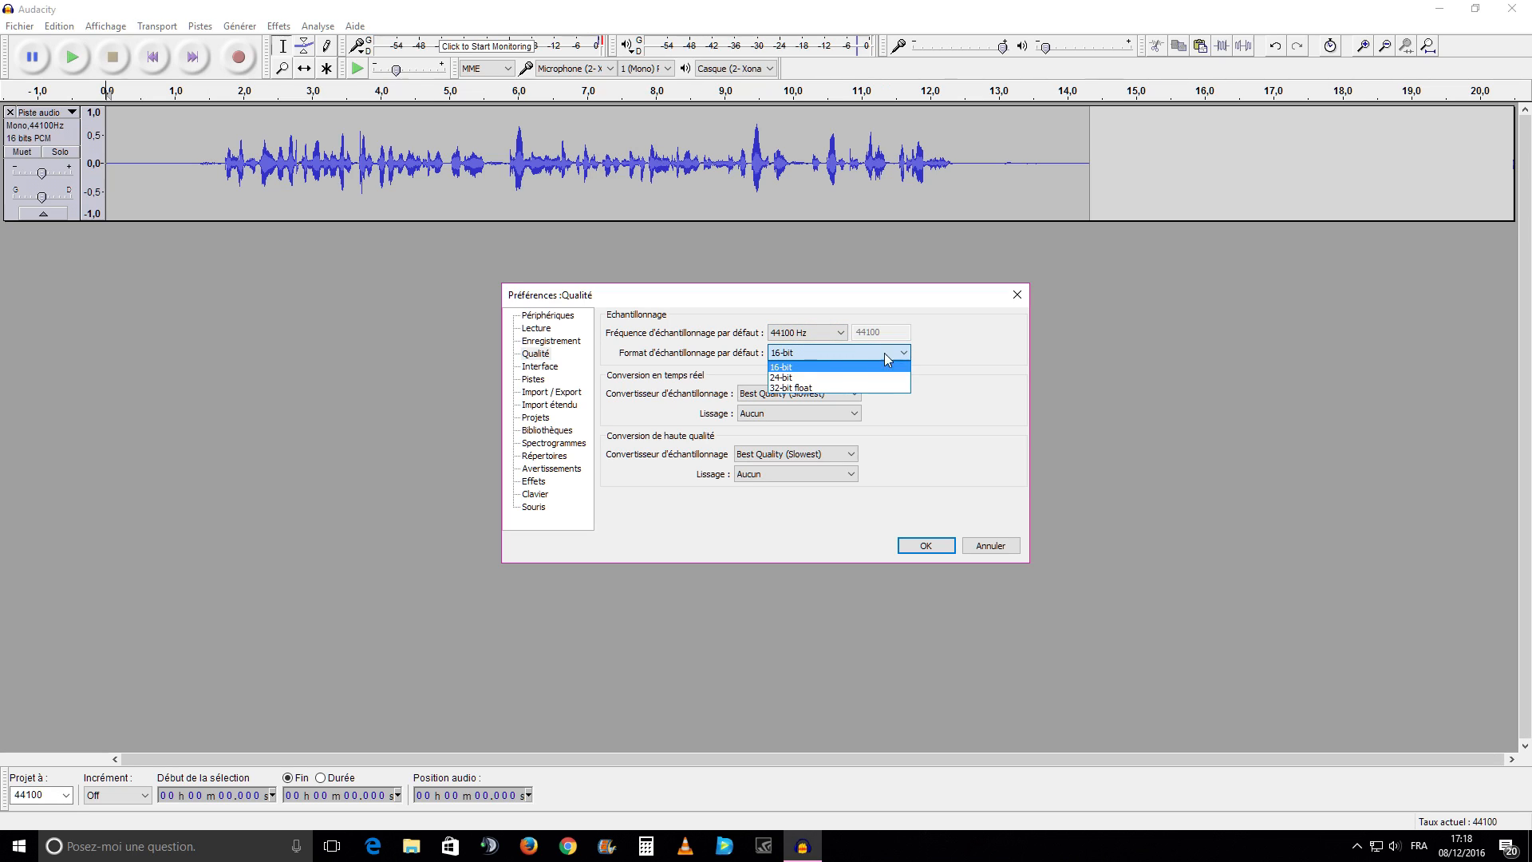
left_click(787, 368)
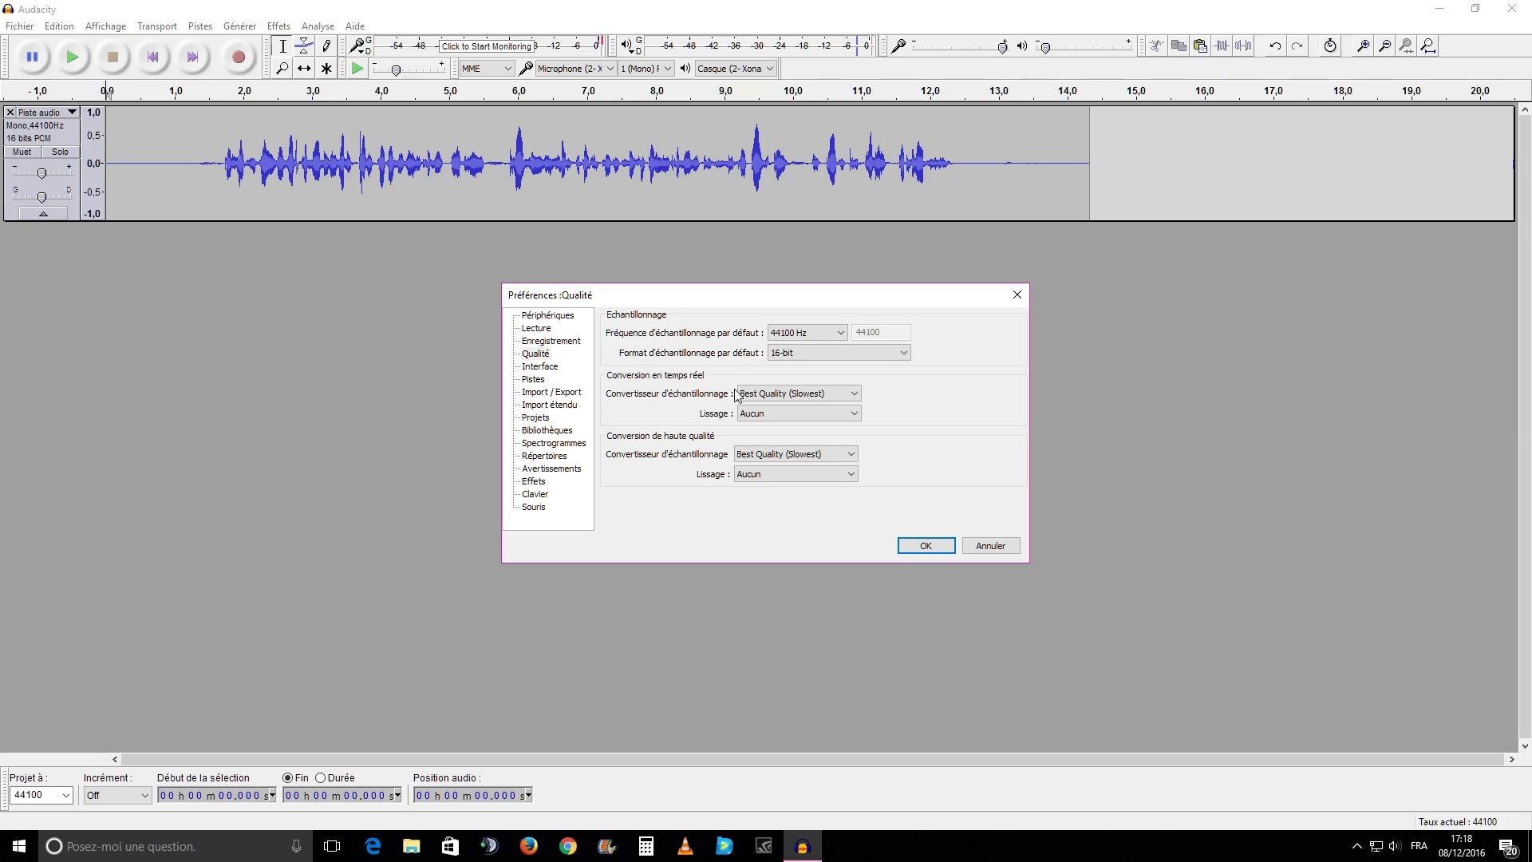
Set the sample rate converters for both real-time and high-quality conversion to Best Quality (Slowest)
left_click(829, 395)
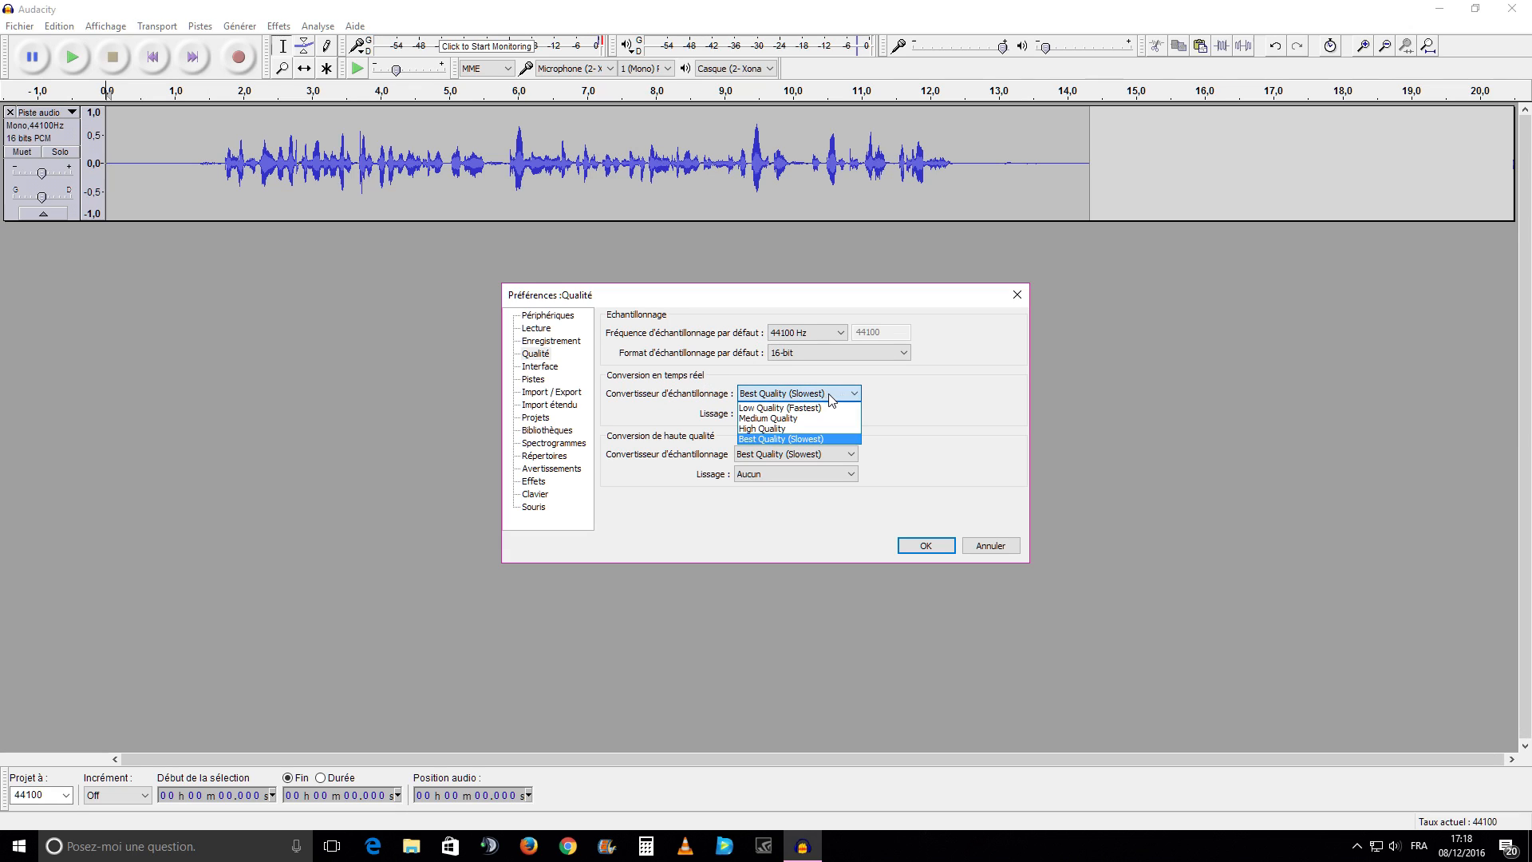
left_click(796, 440)
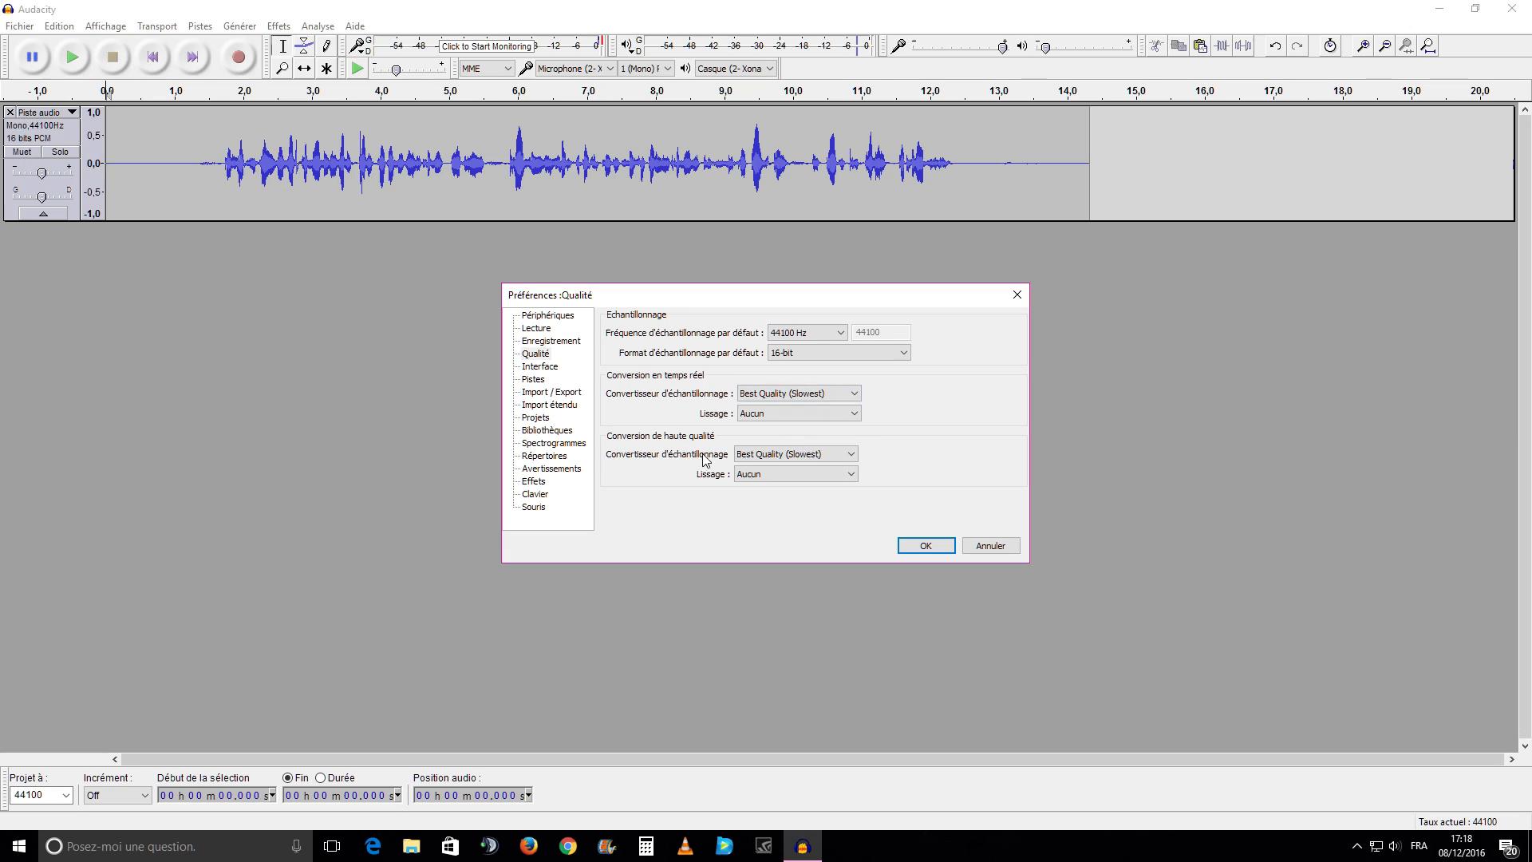
left_click(856, 456)
left_click(789, 500)
Set the default sampling to 44100 Hz and 16-bit, and apply the preferences
left_click(838, 335)
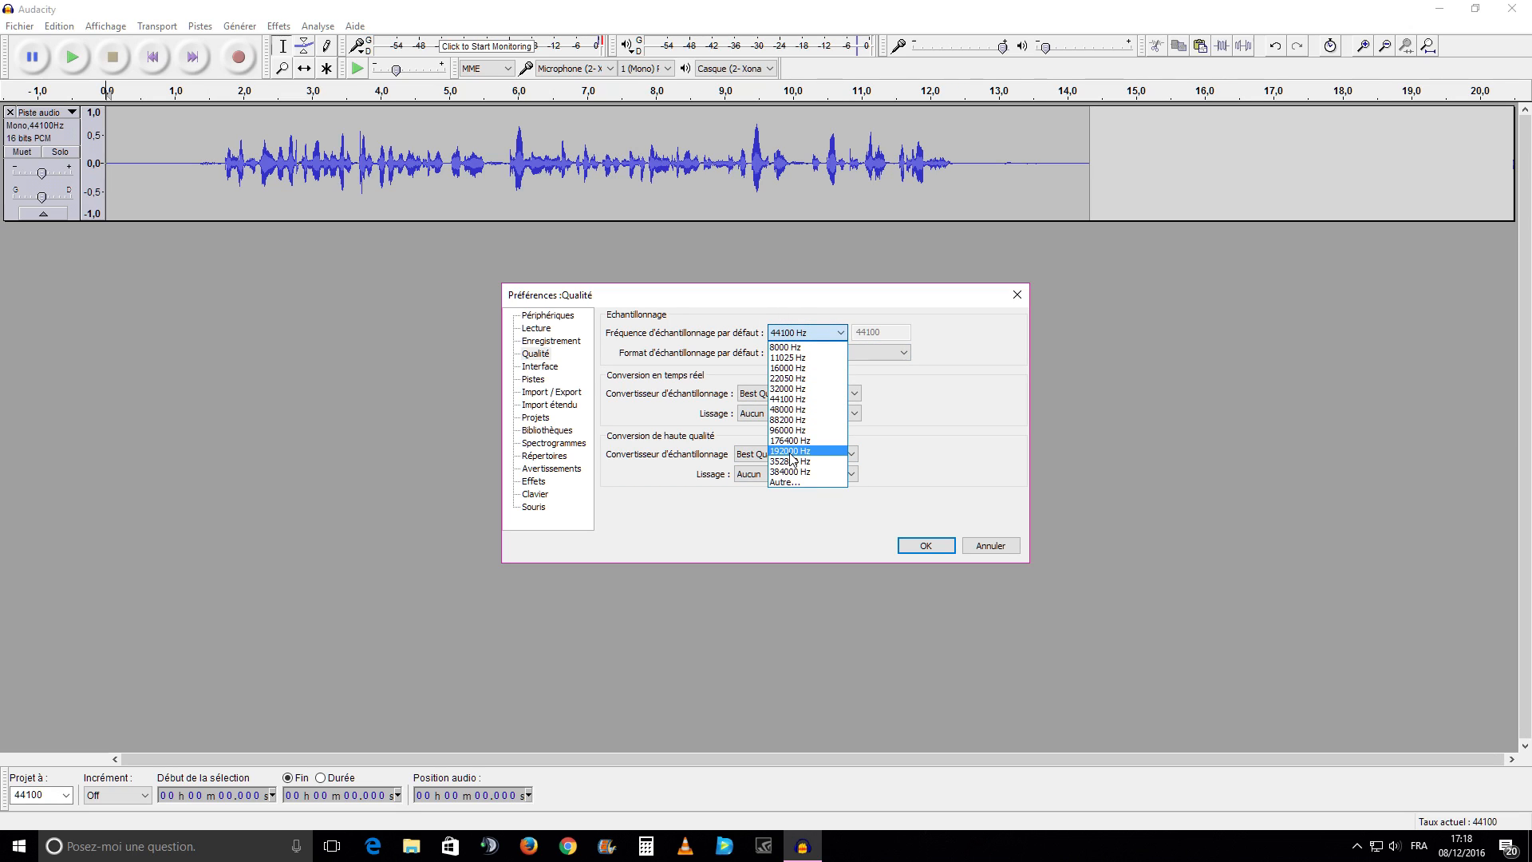
left_click(787, 398)
left_click(904, 352)
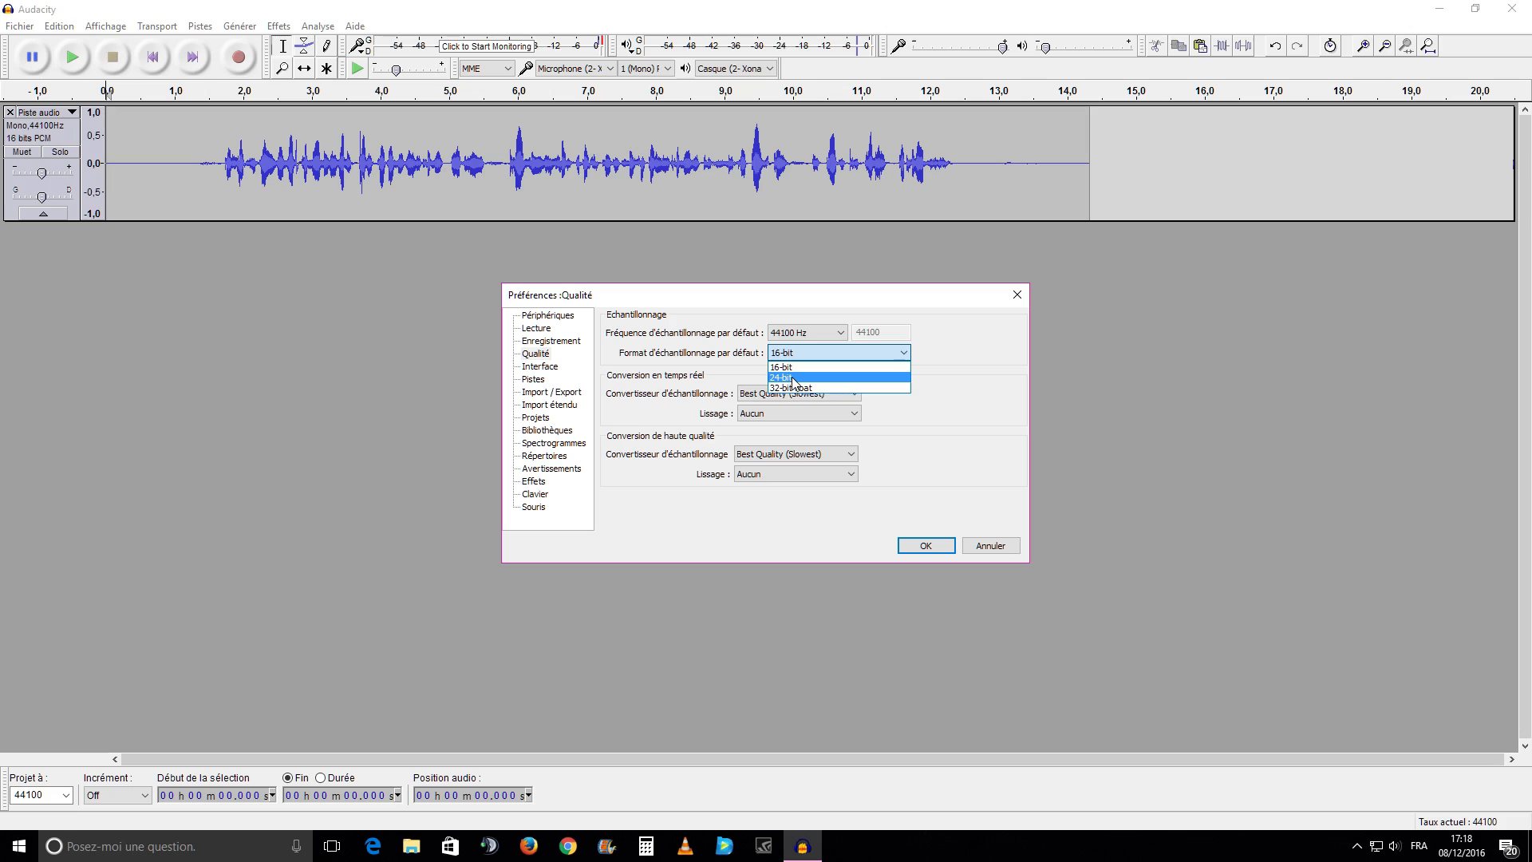
left_click(834, 368)
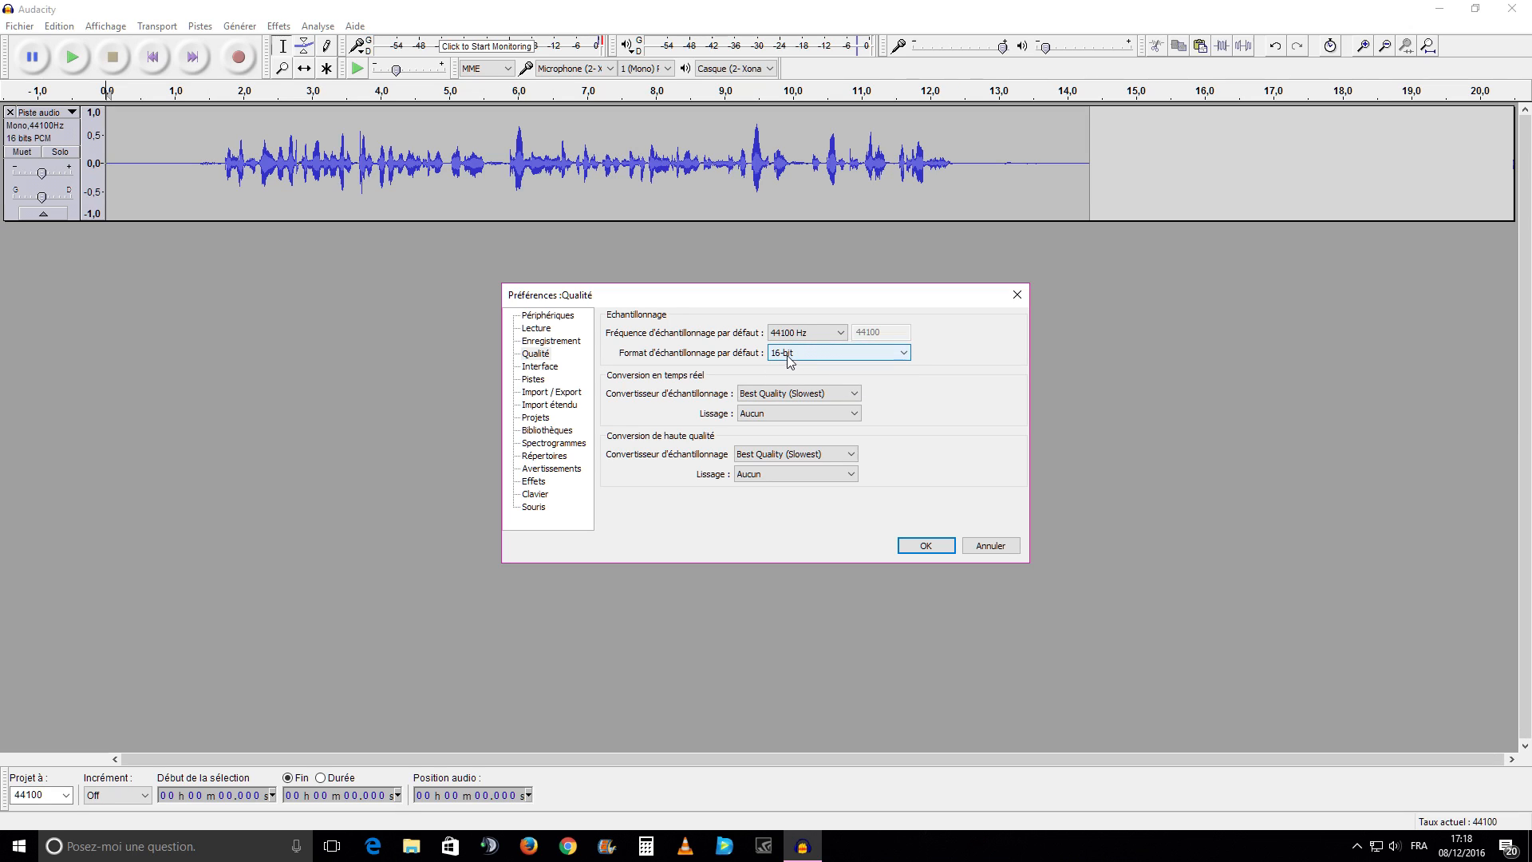
left_click(924, 547)
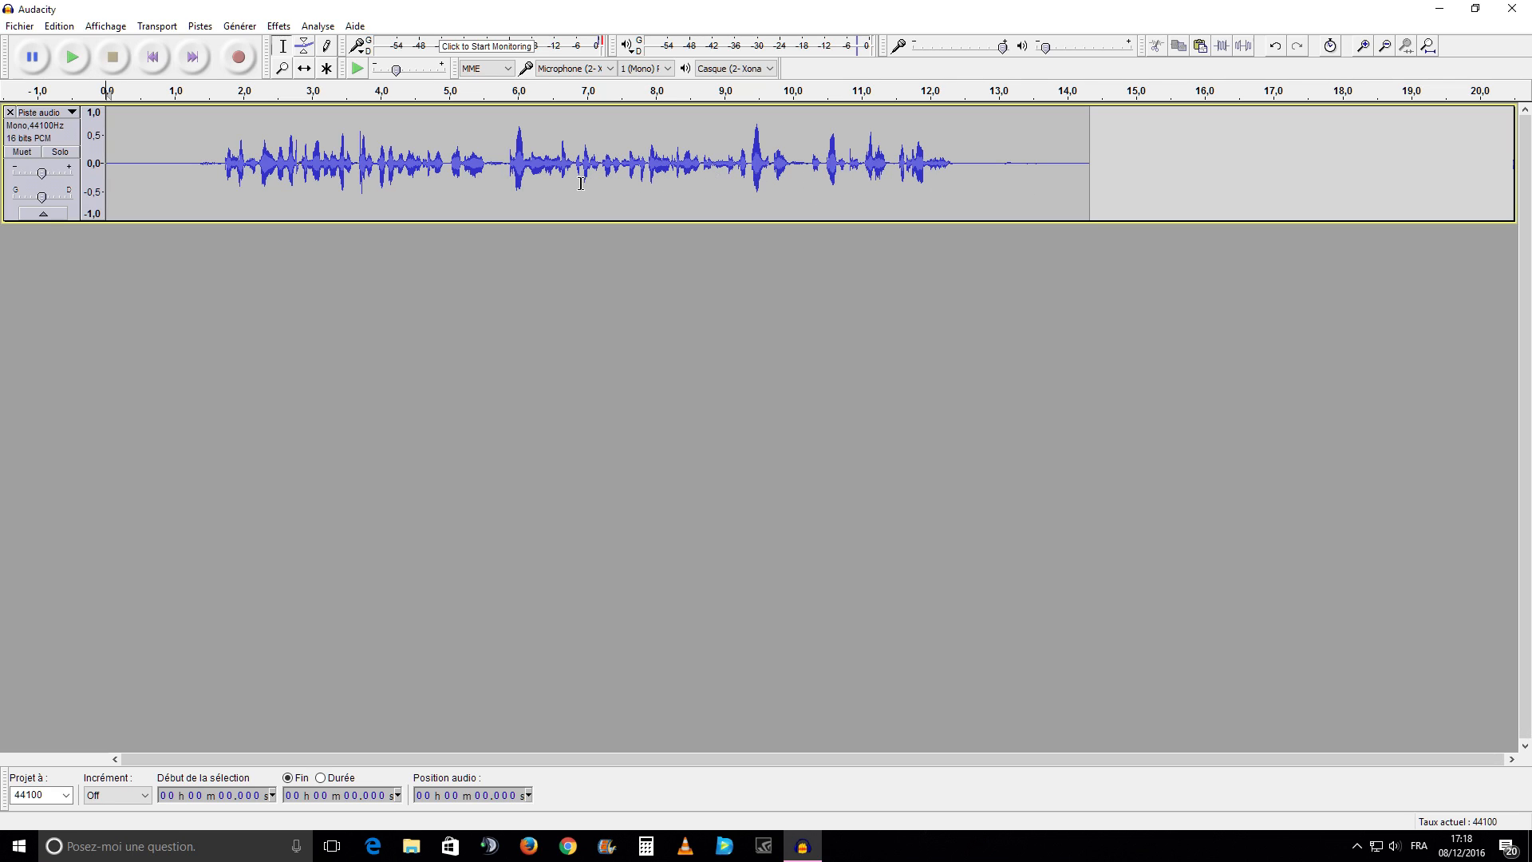
Compress the whole track with -20 dB threshold, -40 dB noise floor, 3:1 ratio, 0.01 s attack, 0.1 s release and gain compensated to 0 dB
left_click(277, 27)
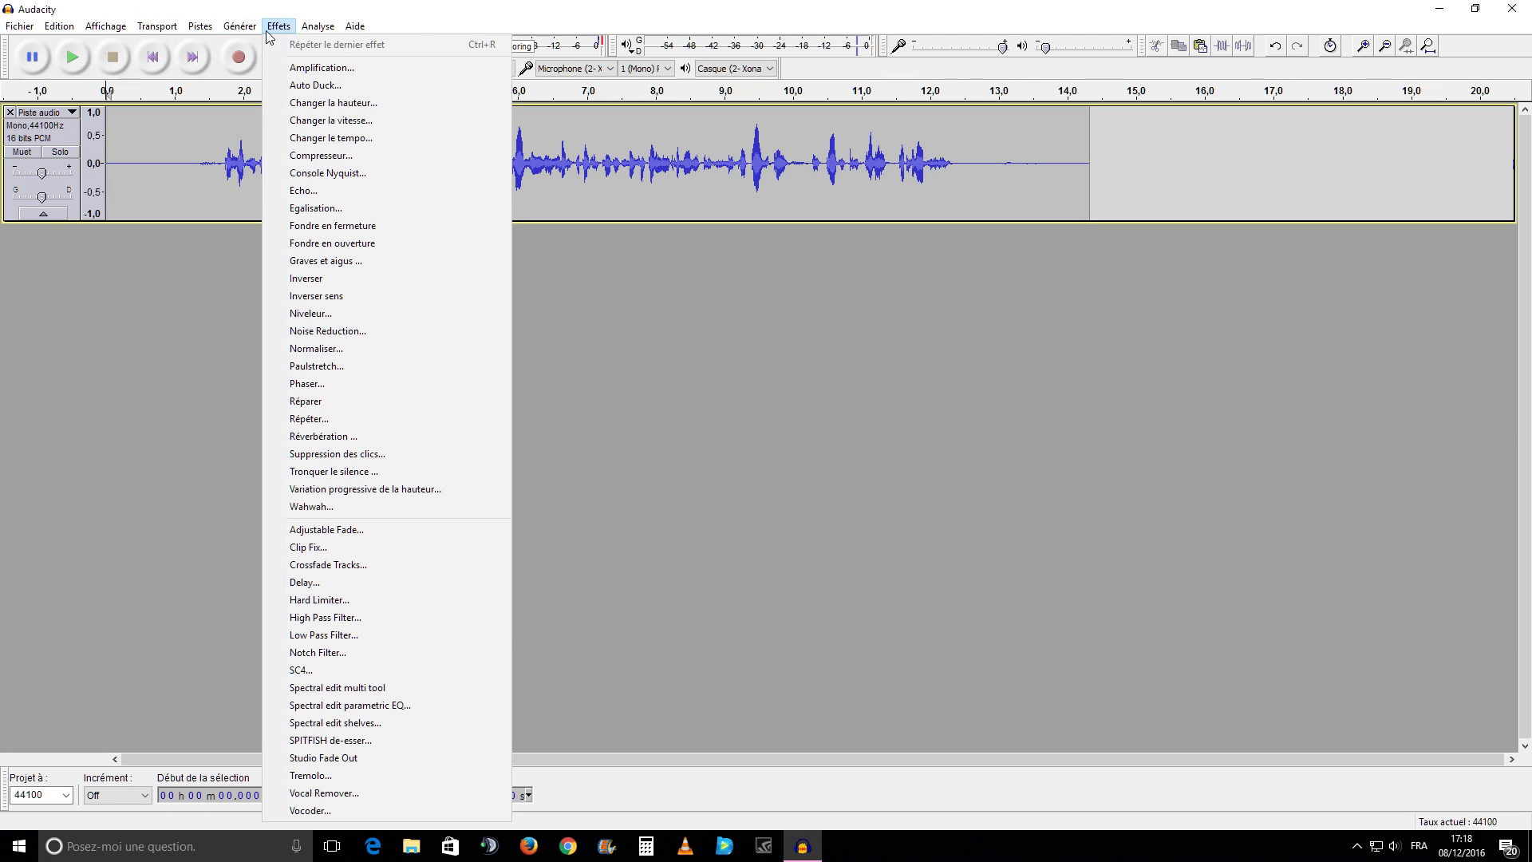
left_click(314, 158)
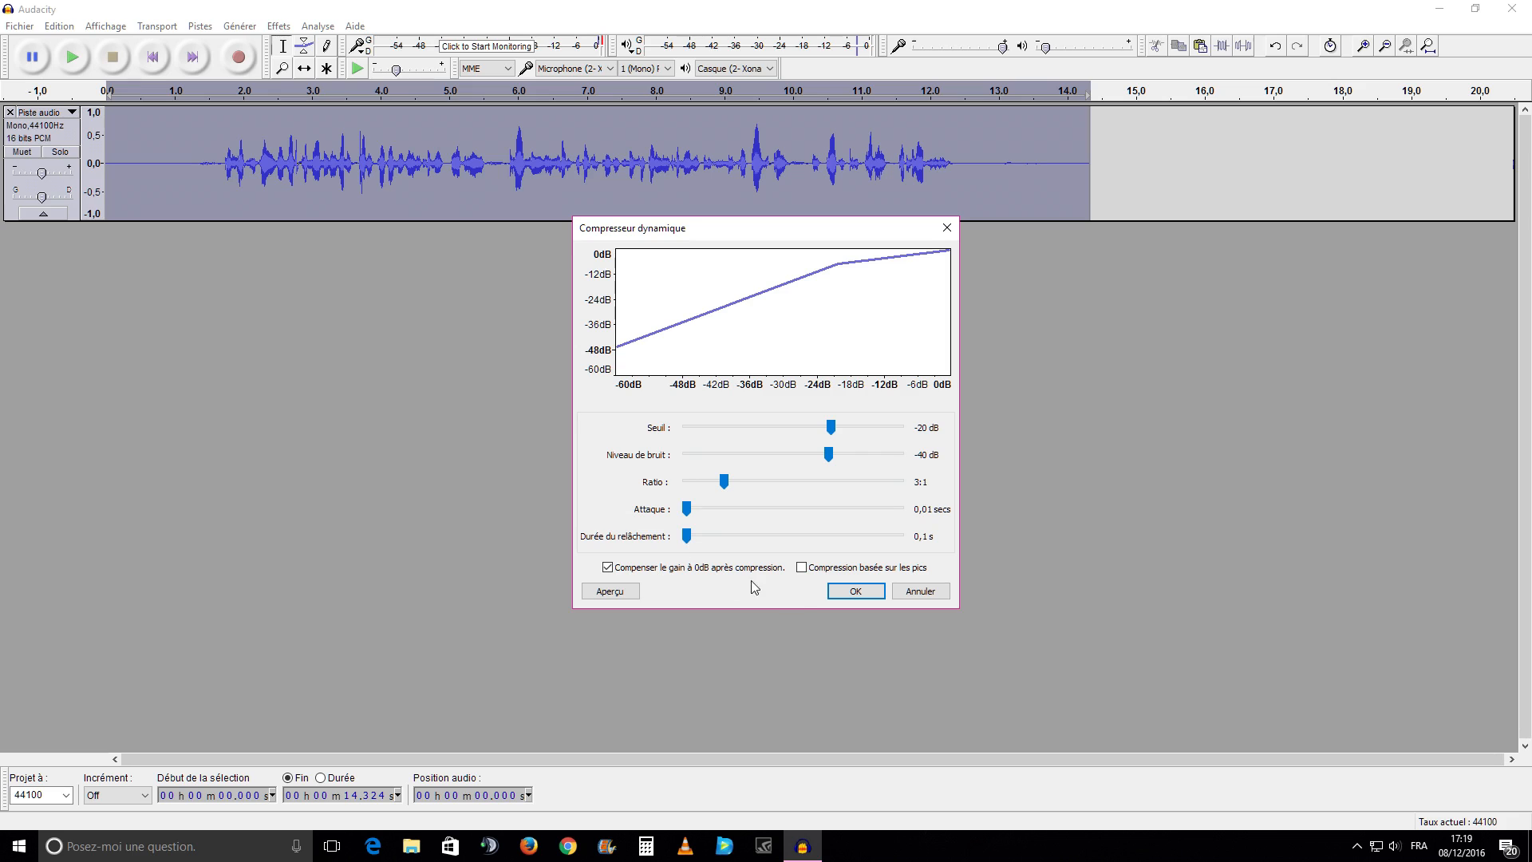
left_click(848, 600)
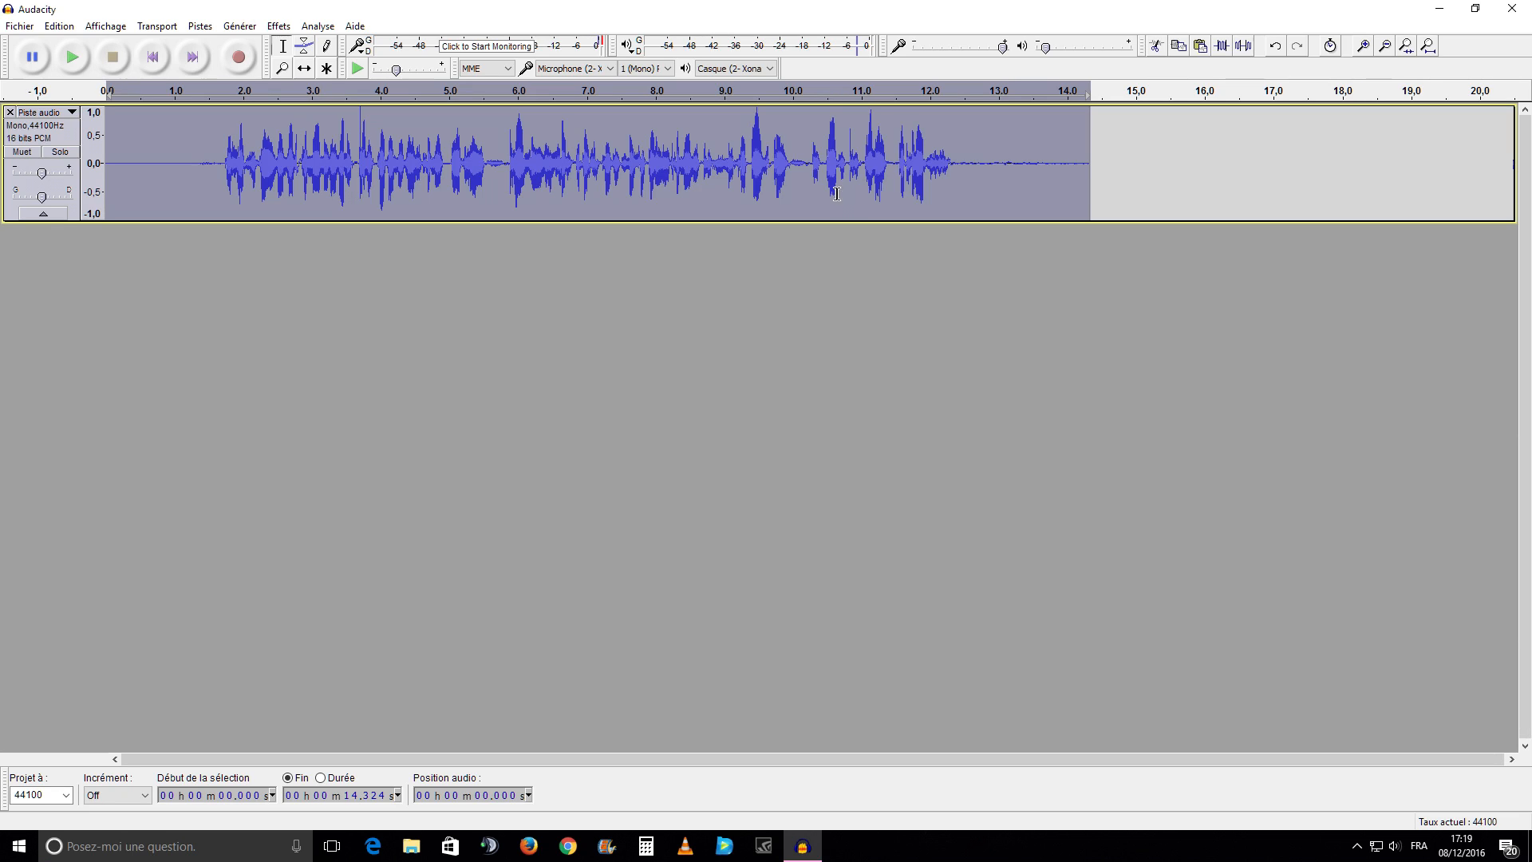
Equalize the whole track with a graphic curve cutting about 20 dB below 100 Hz and slightly boosting around 200, 2000 and 5000 Hz
mouse_move(1006, 53)
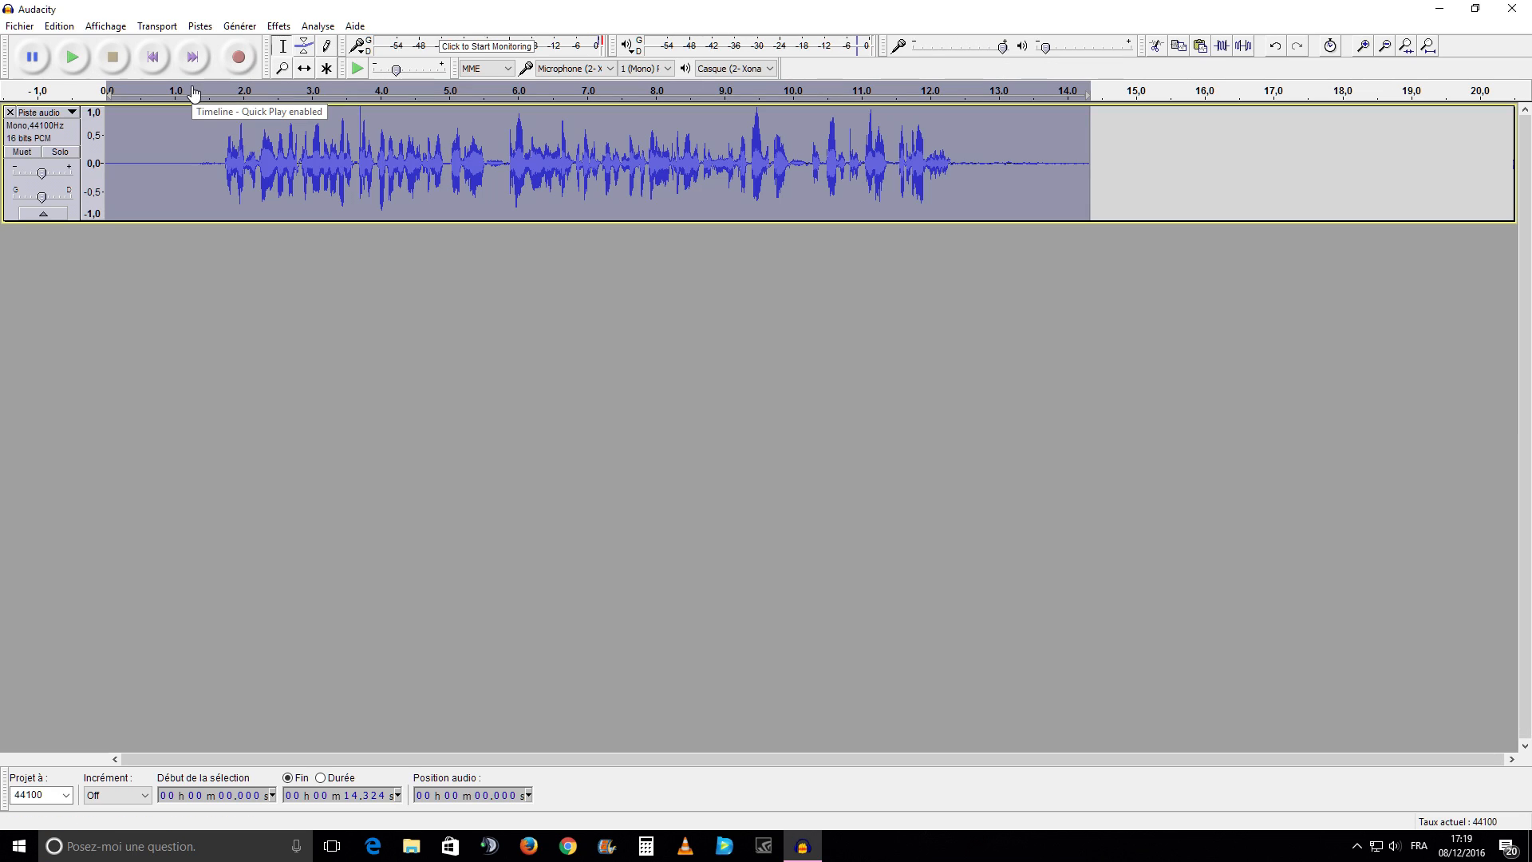
left_click(279, 28)
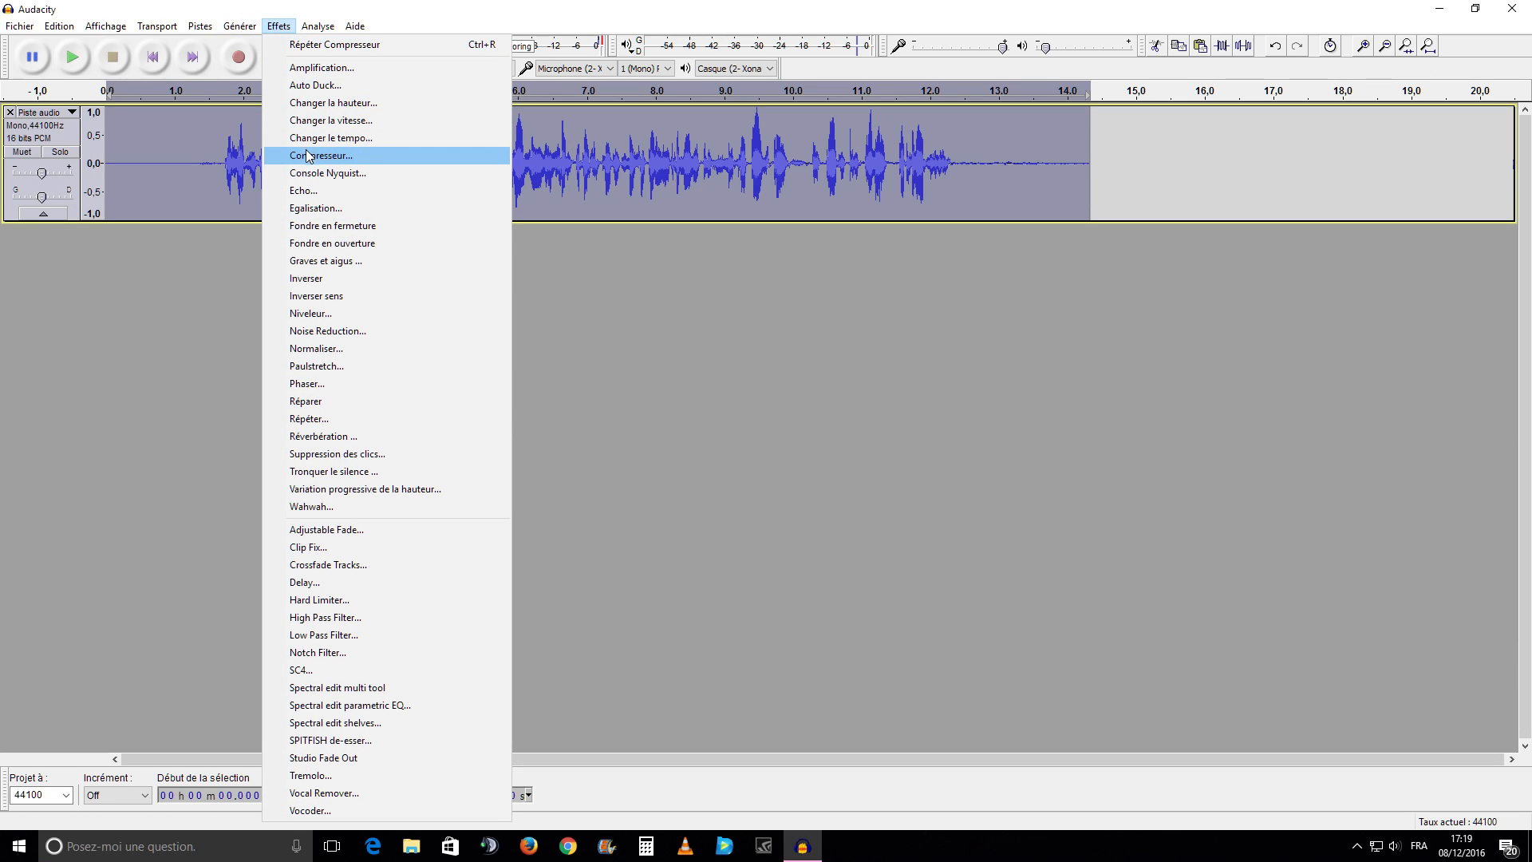
left_click(317, 212)
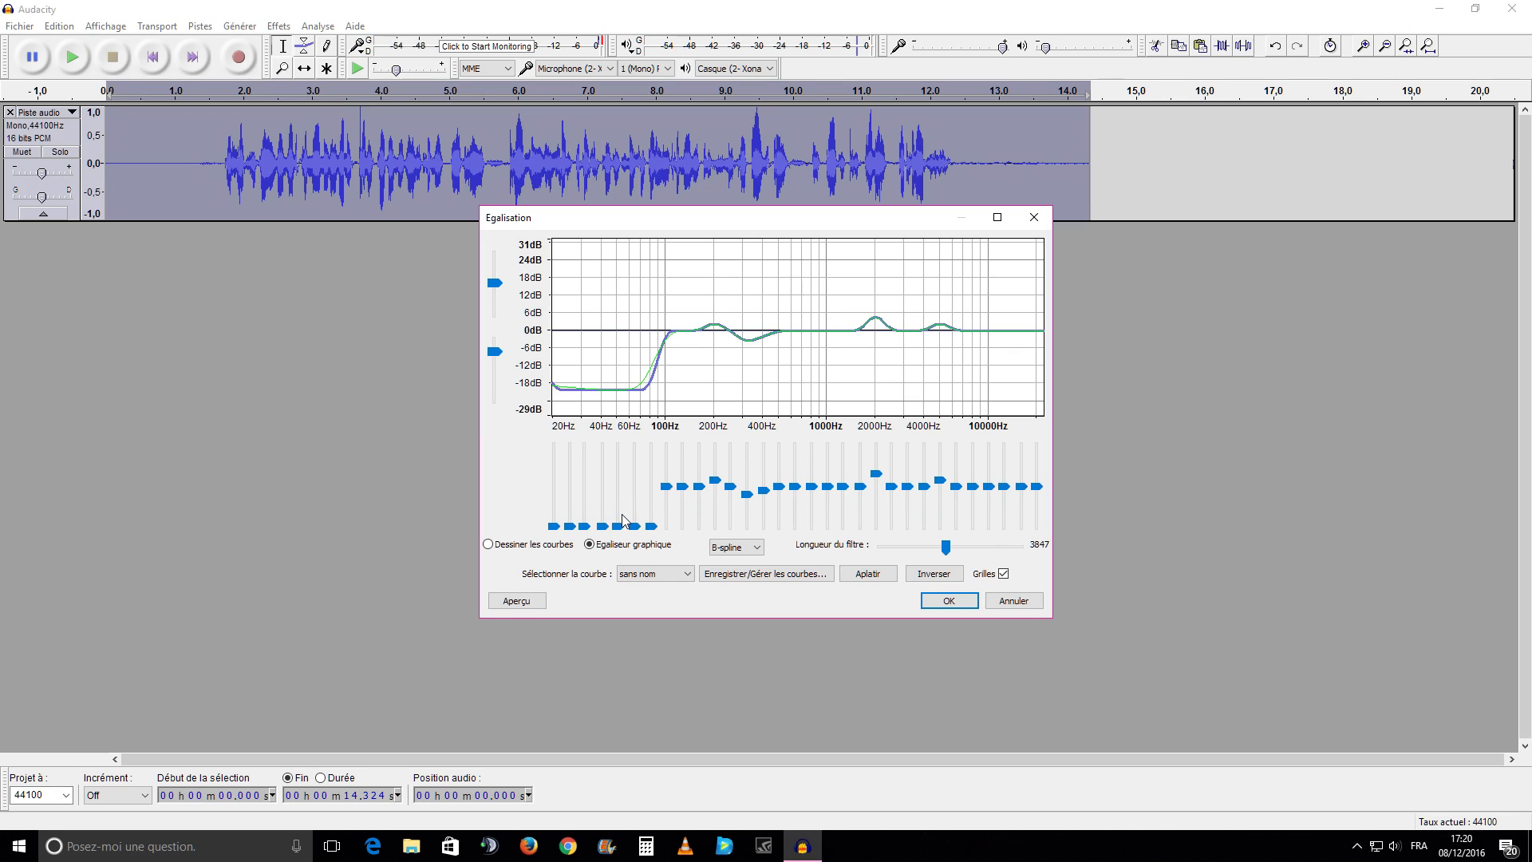
left_click(946, 601)
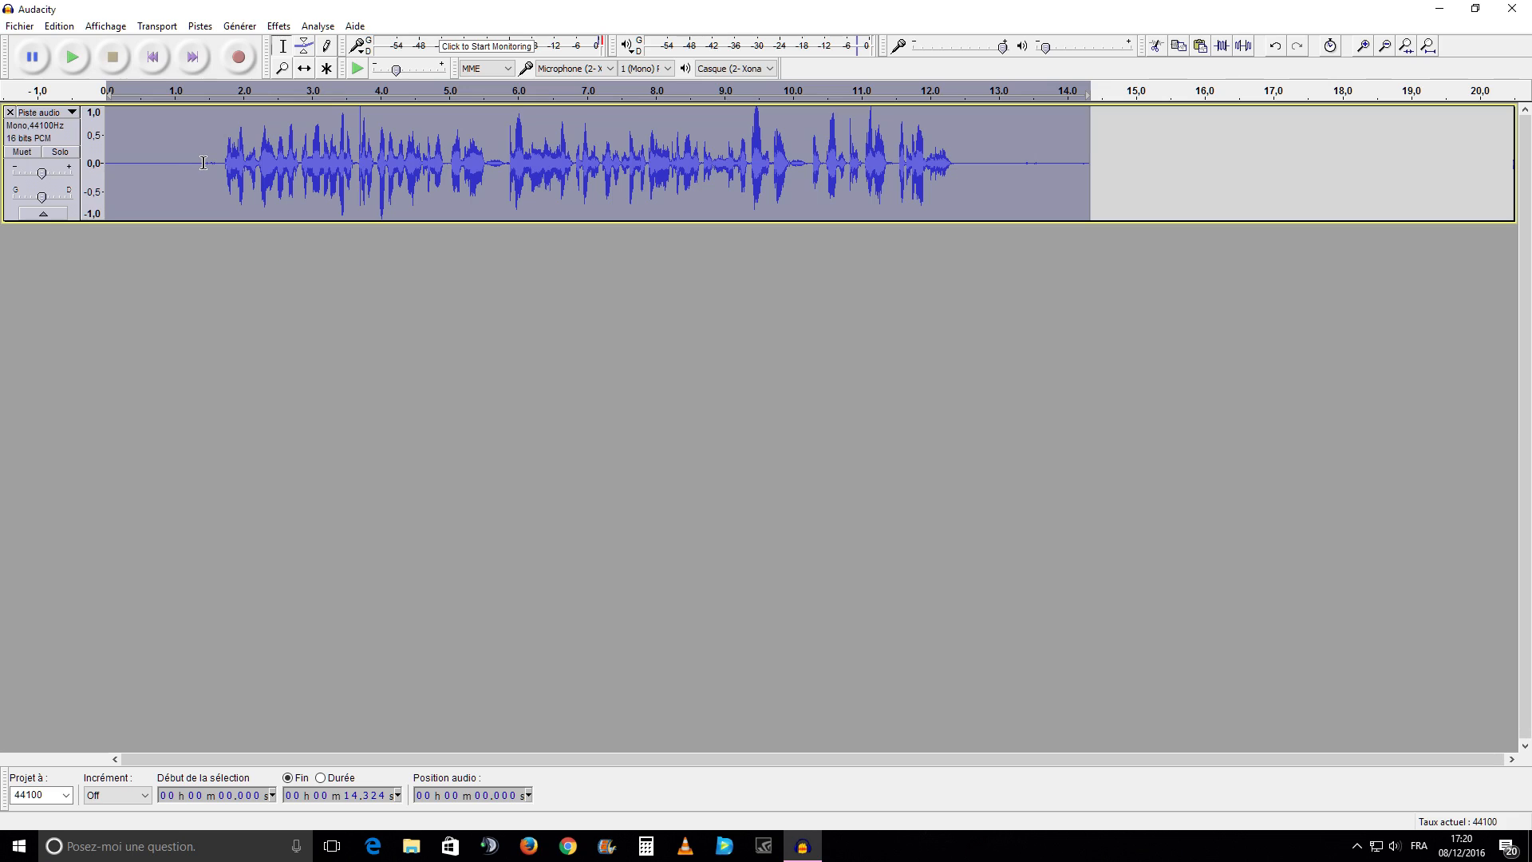
left_click(275, 28)
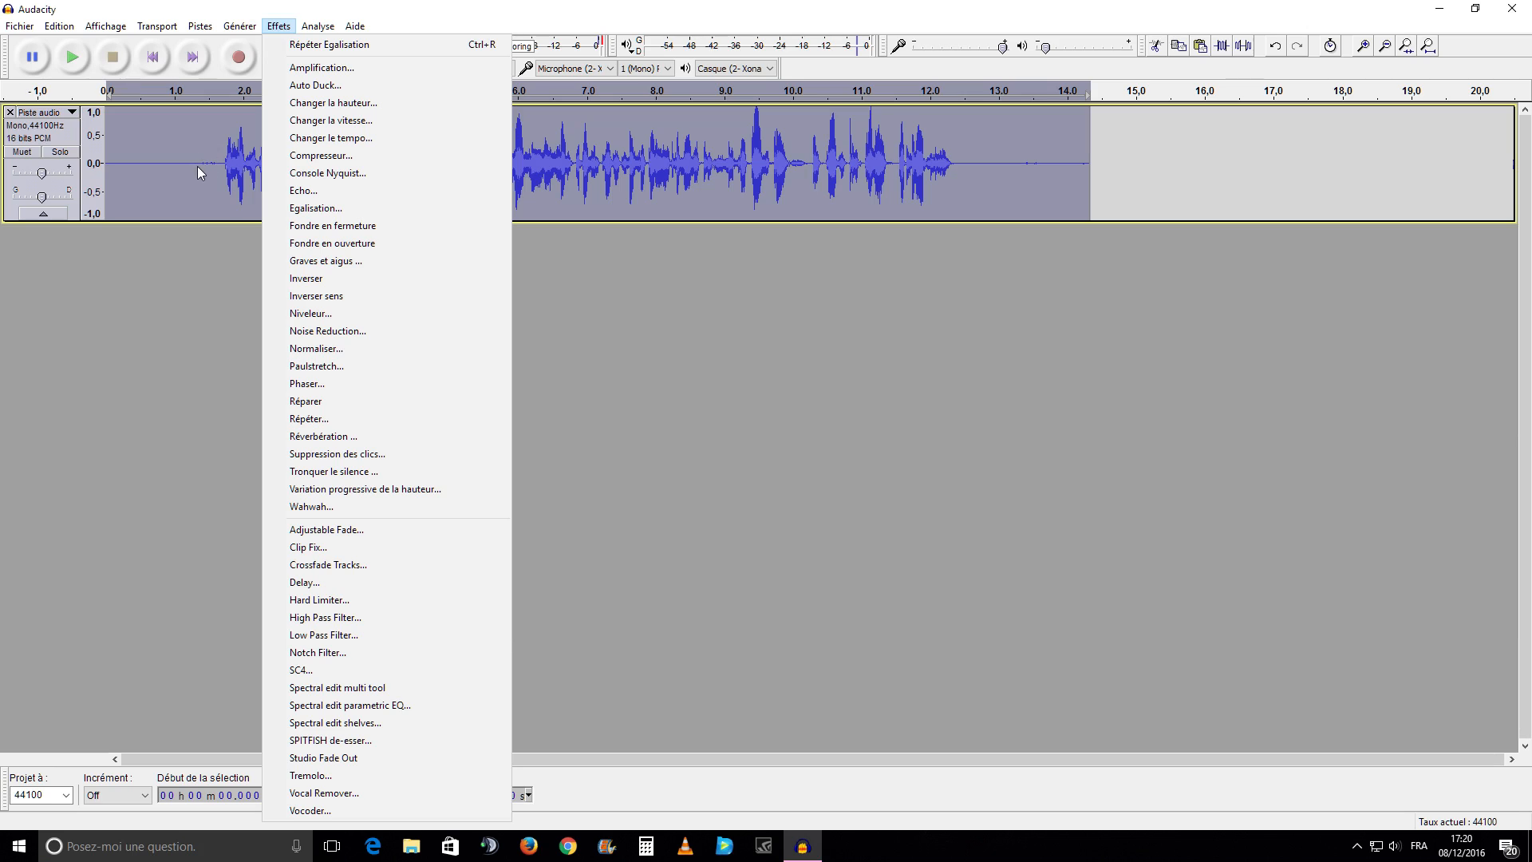
left_click(329, 332)
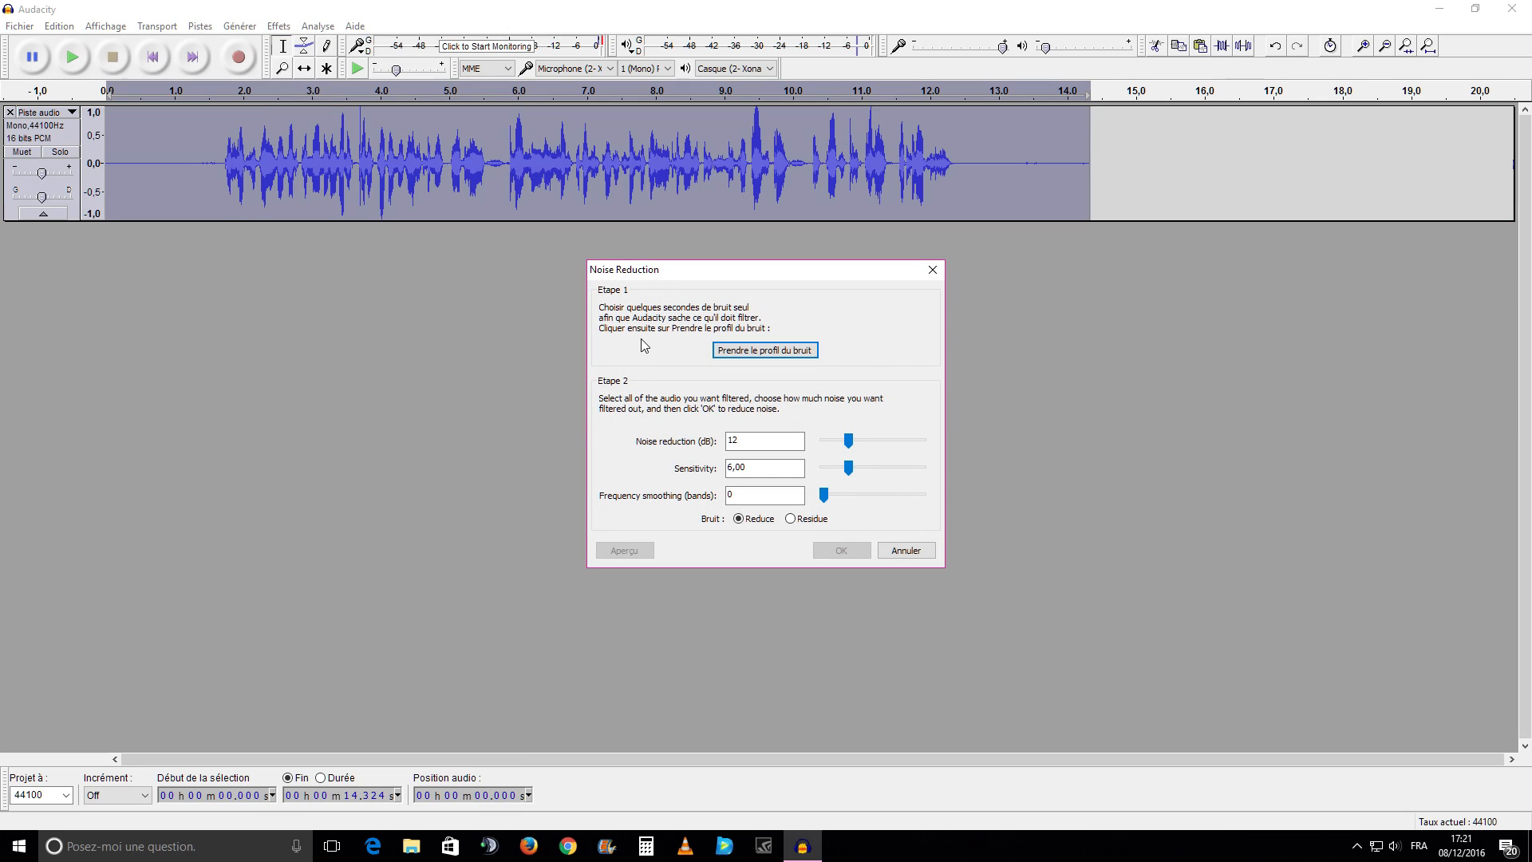
left_click(729, 353)
left_click(932, 270)
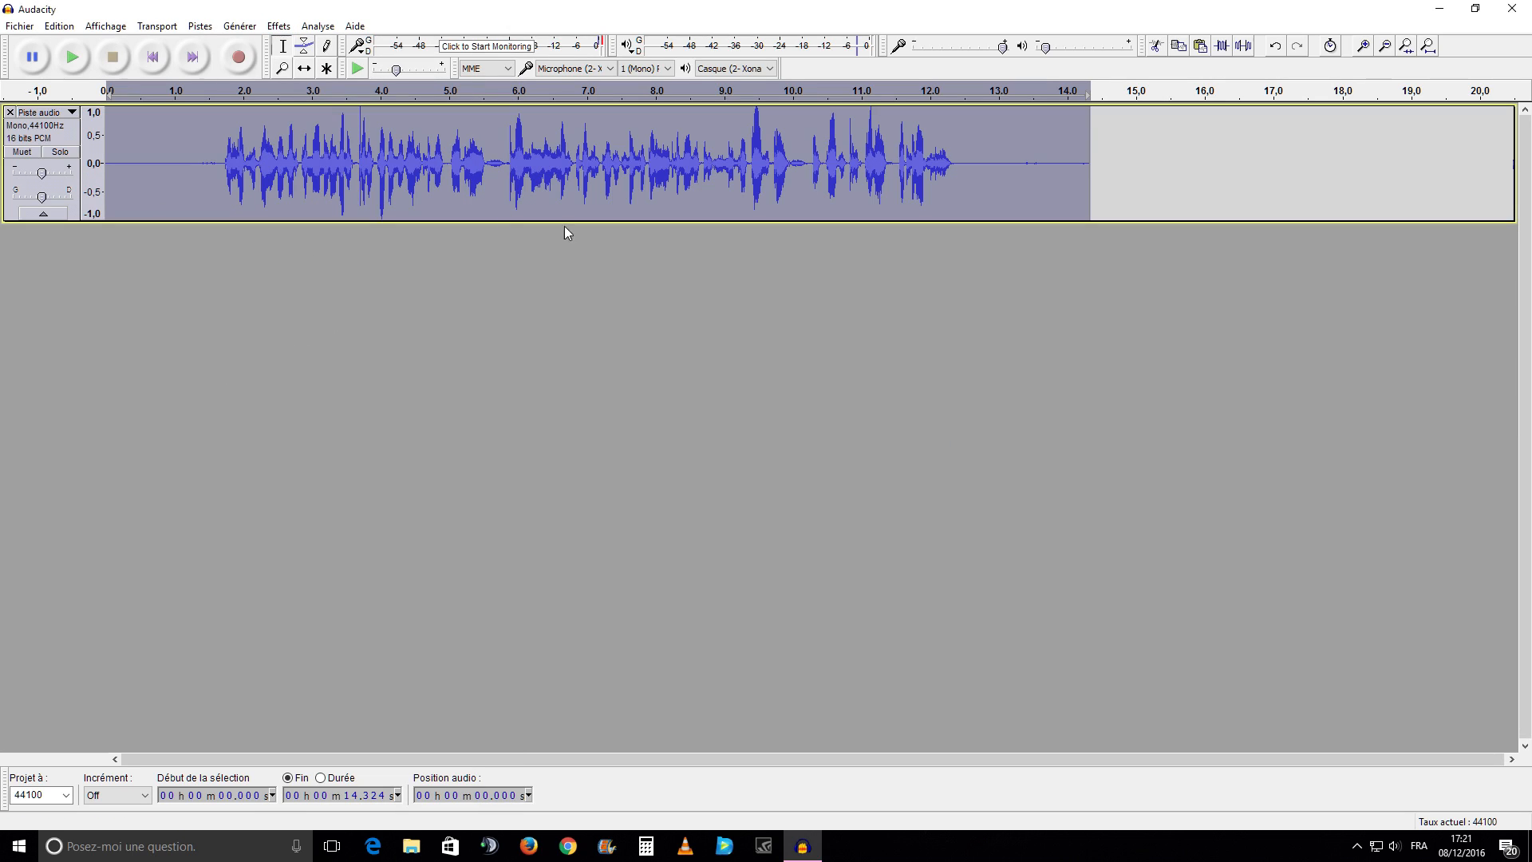
Capture a noise profile from the silence before the speech, from about 0.09 s to 1.34 s
left_click_drag(113, 177, 199, 215)
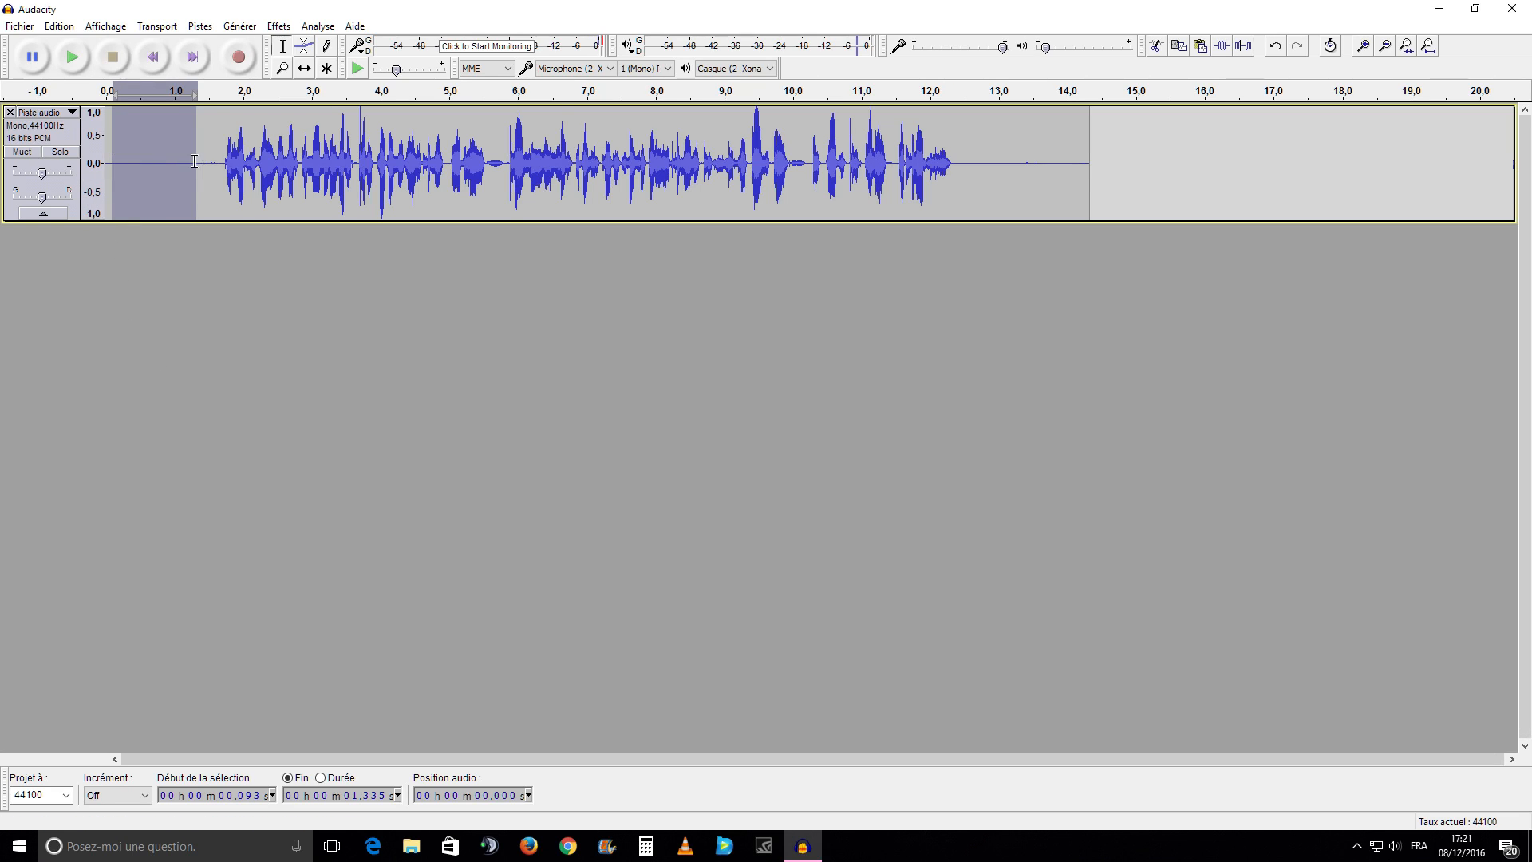
left_click(278, 27)
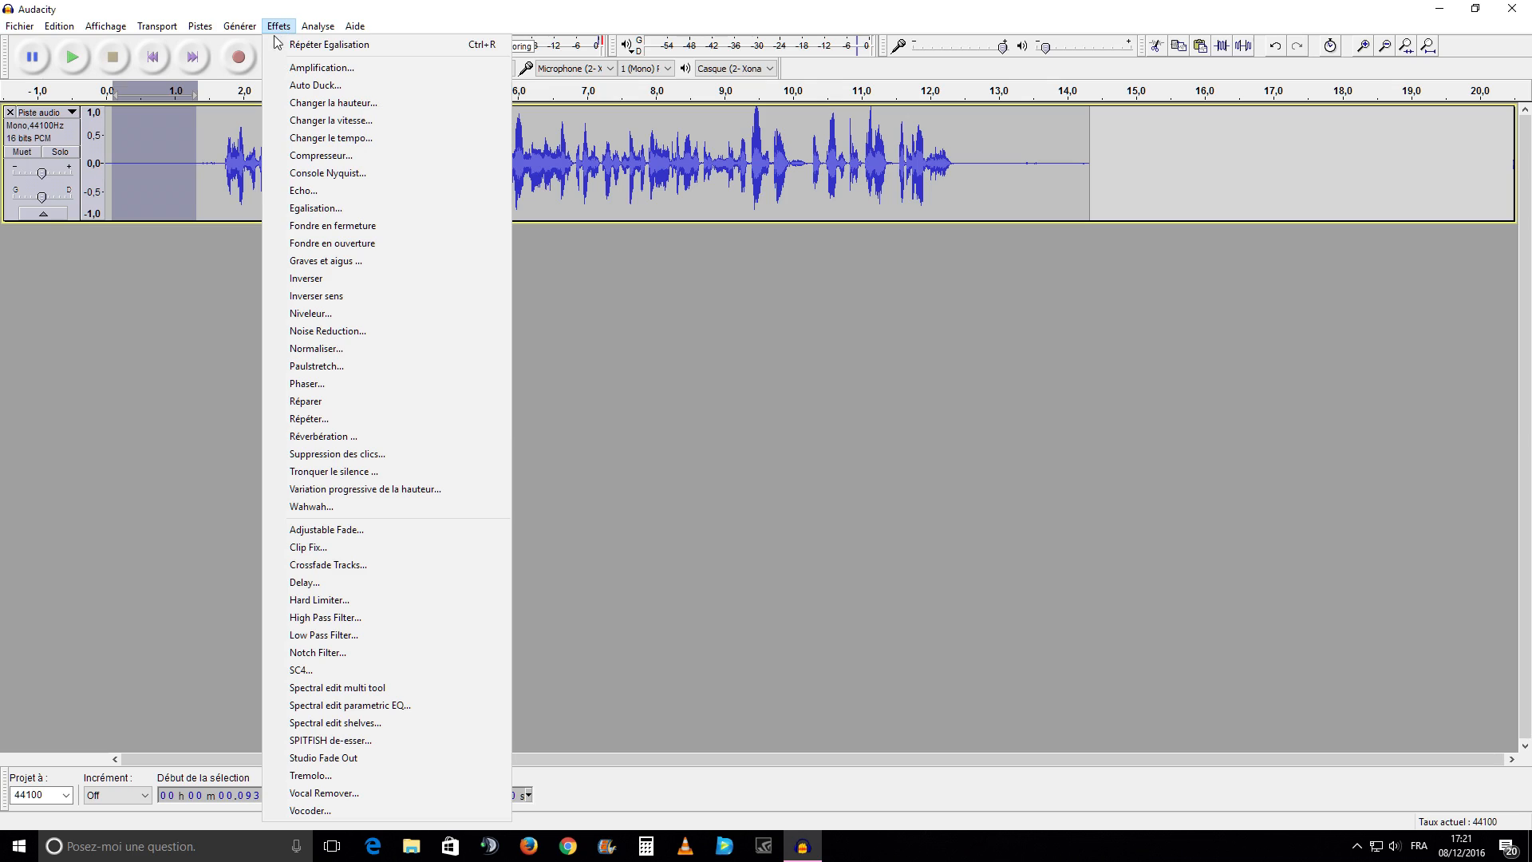
left_click(323, 331)
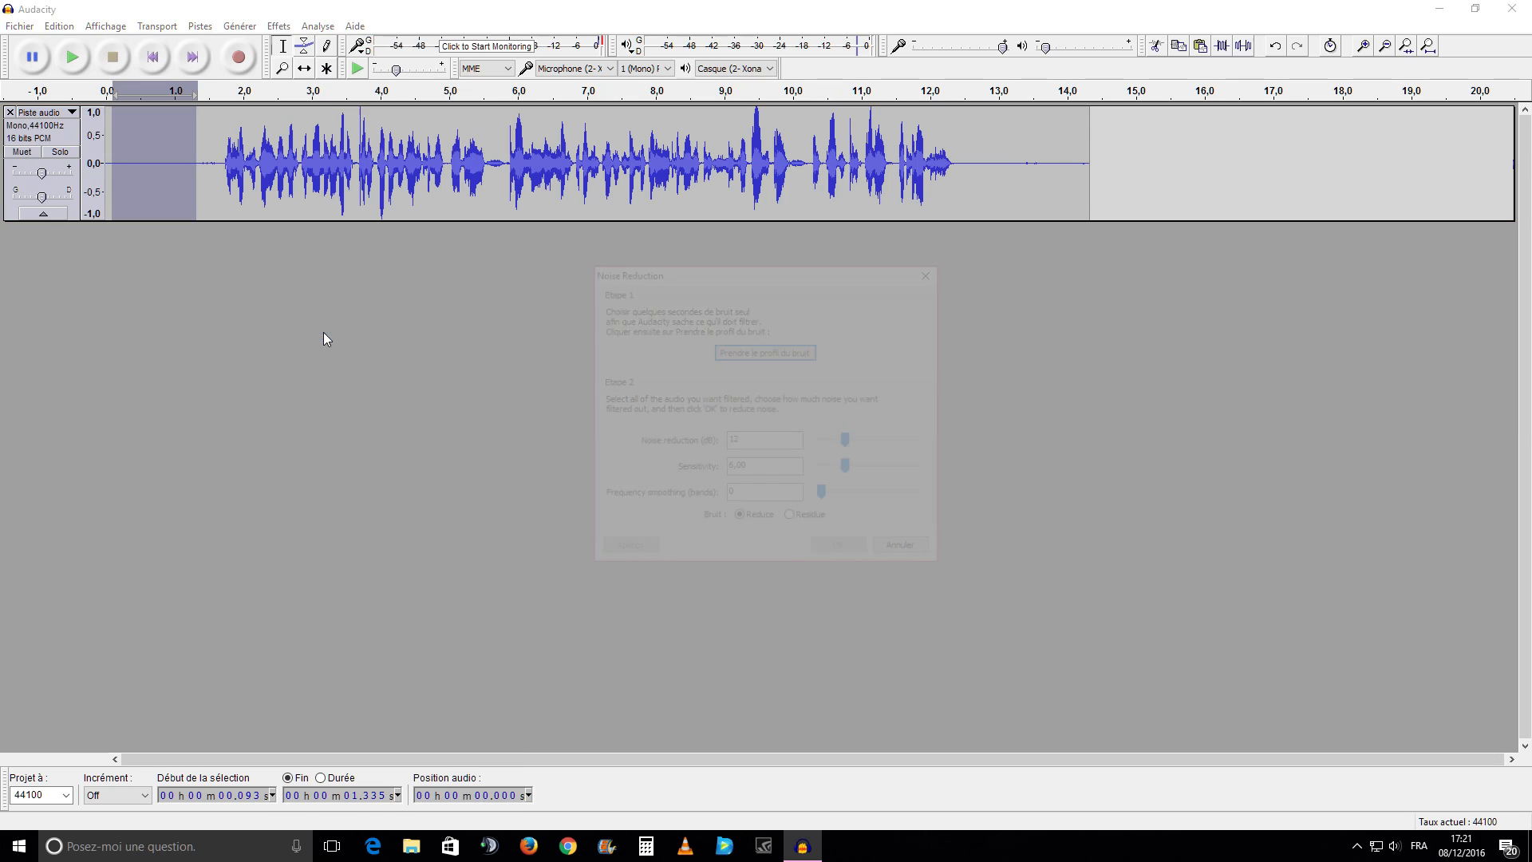
left_click(741, 353)
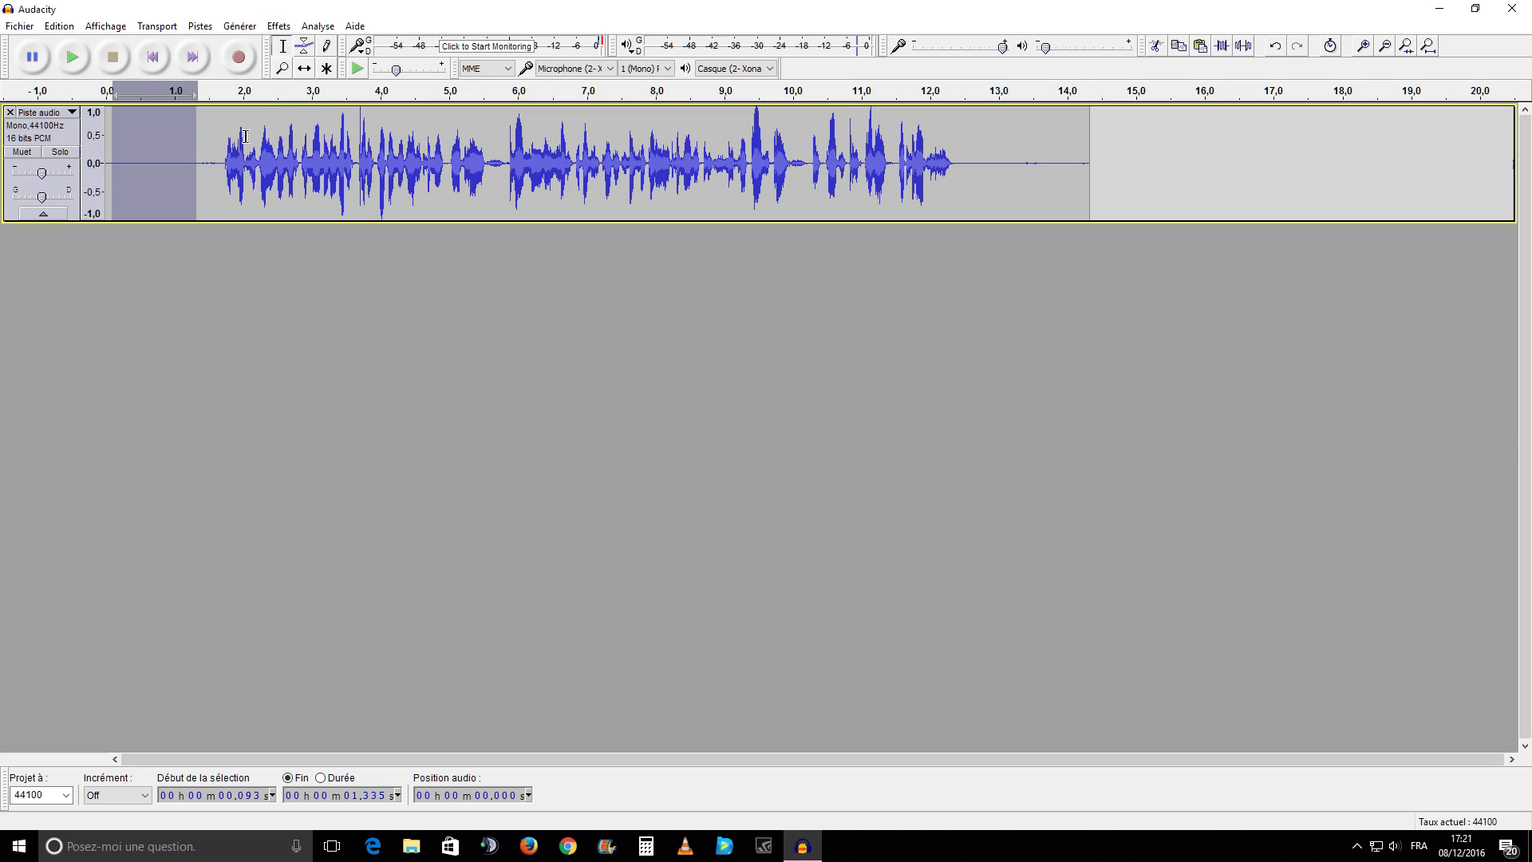
Apply Noise Reduction to the whole track with 12 dB reduction, sensitivity 6.00, frequency smoothing 0 and the Reduce option
left_click_drag(120, 222, 1068, 195)
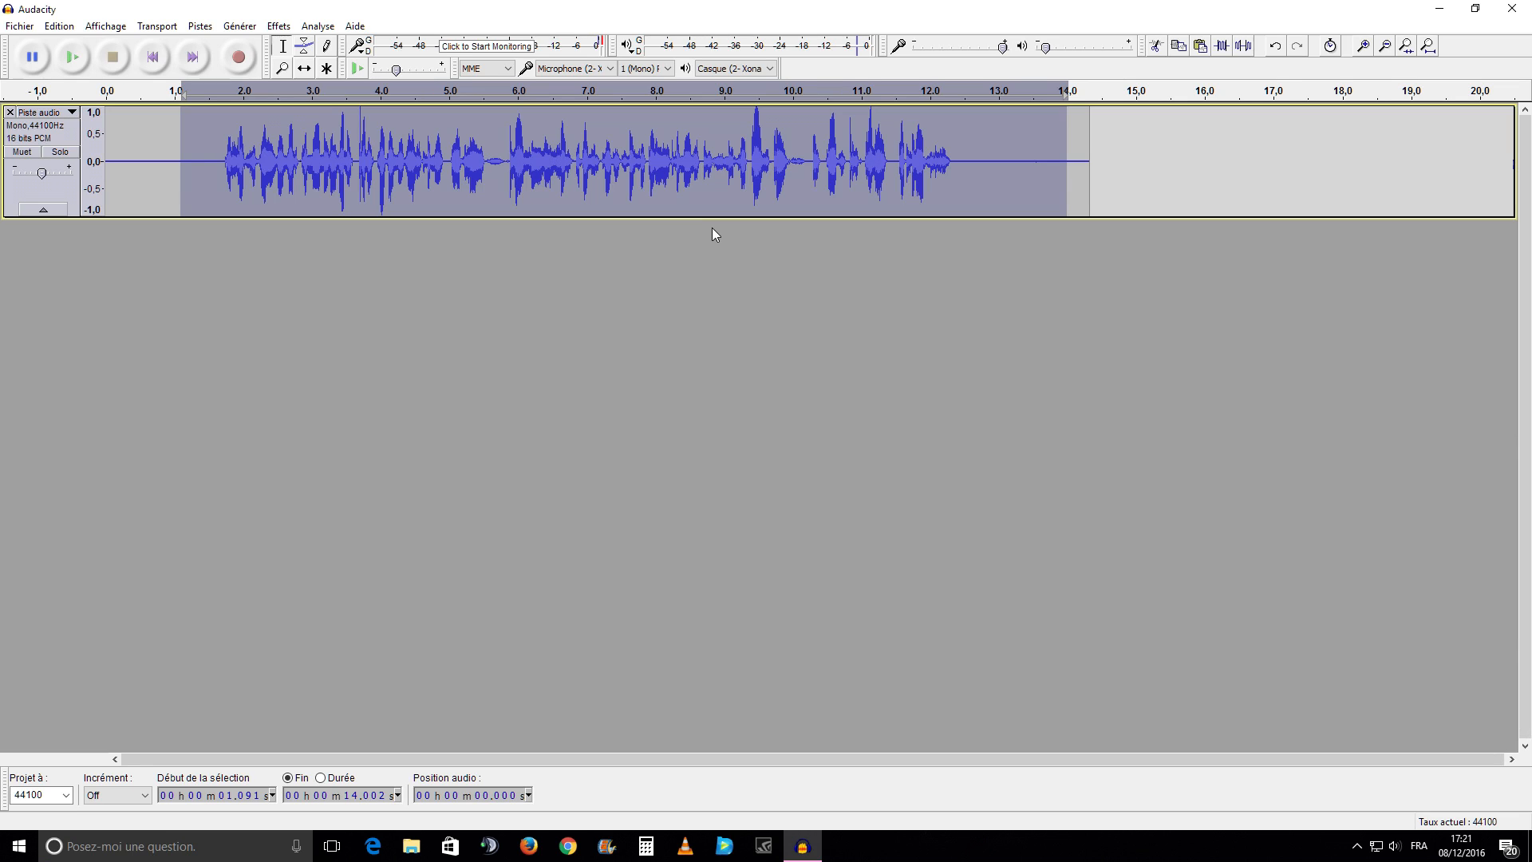
key("ctrl+a")
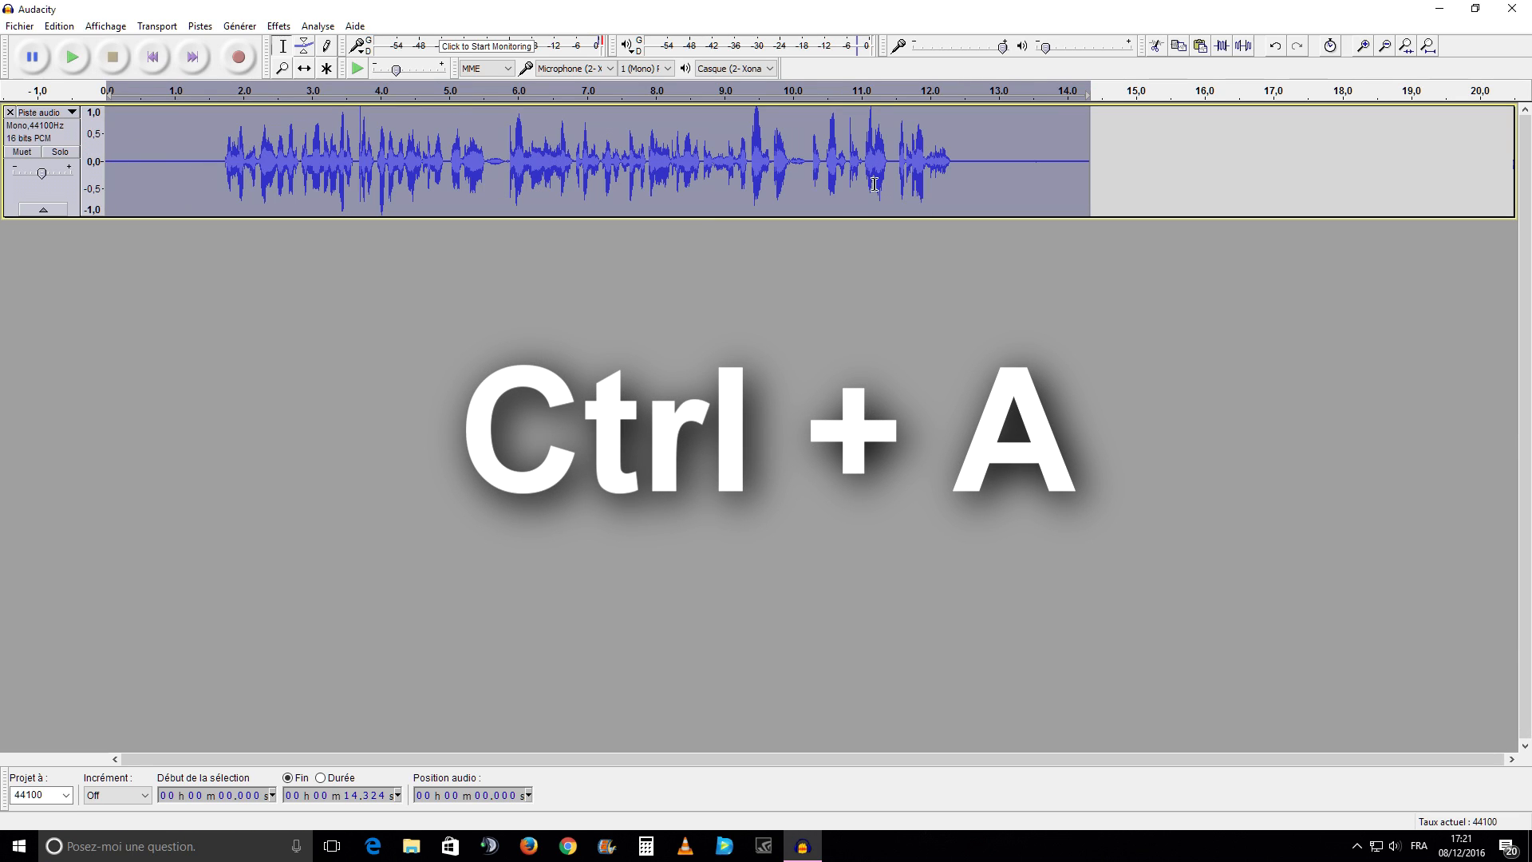
left_click(278, 26)
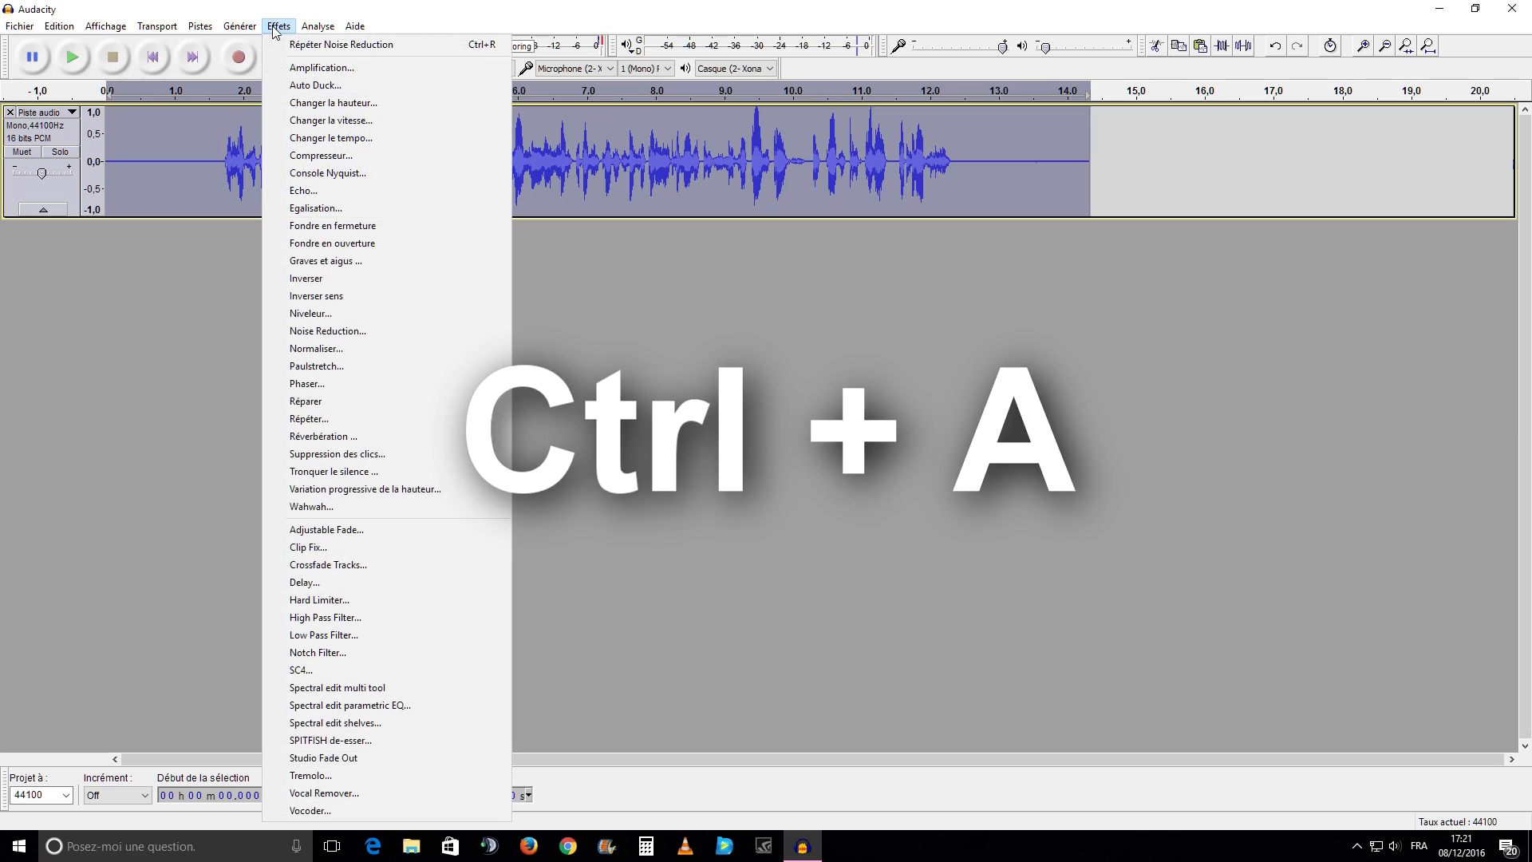
left_click(348, 332)
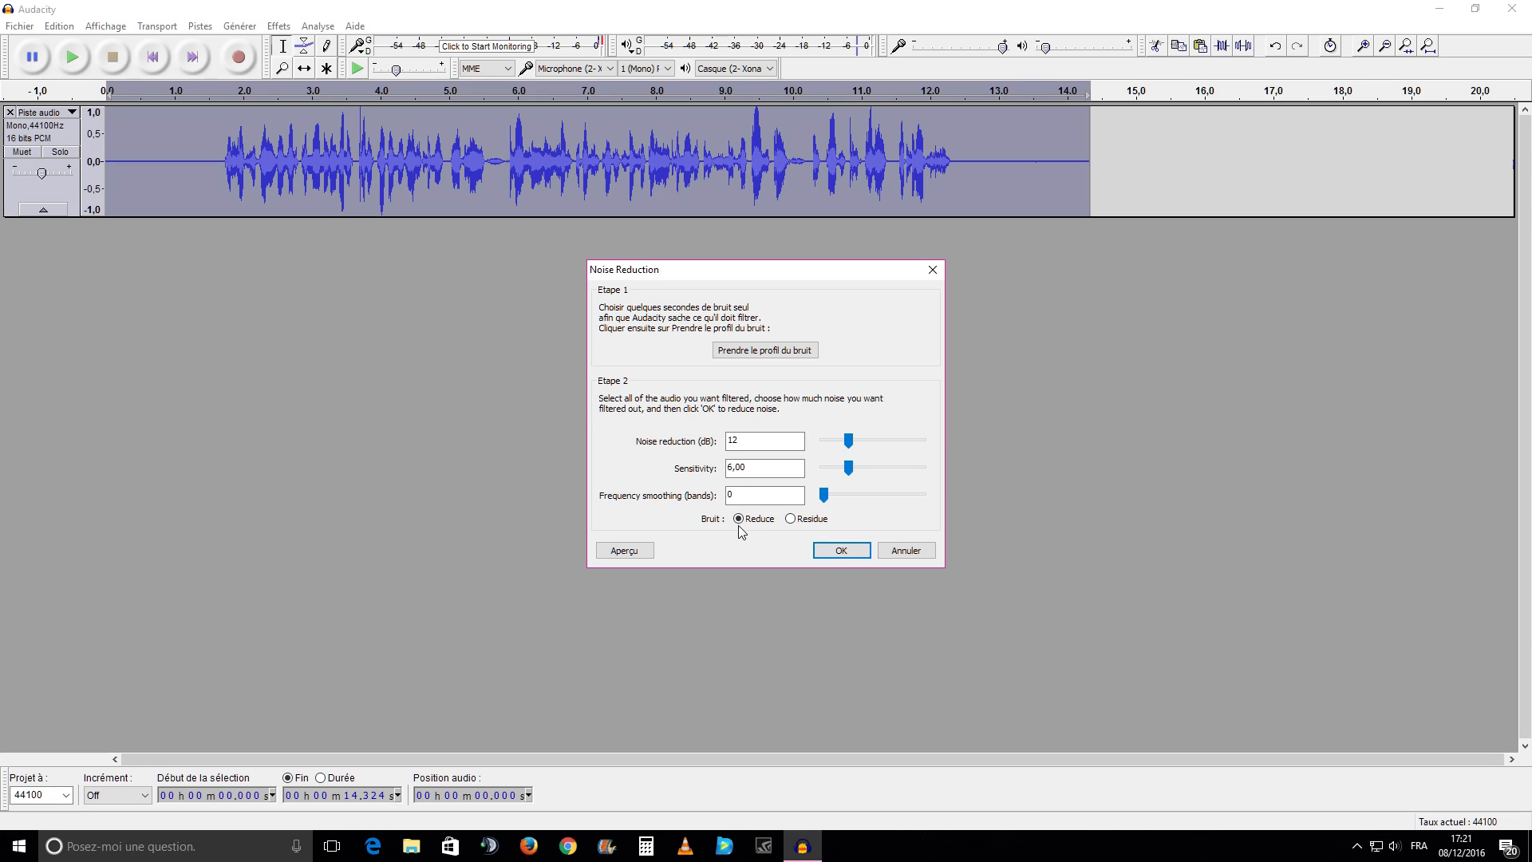
left_click(841, 554)
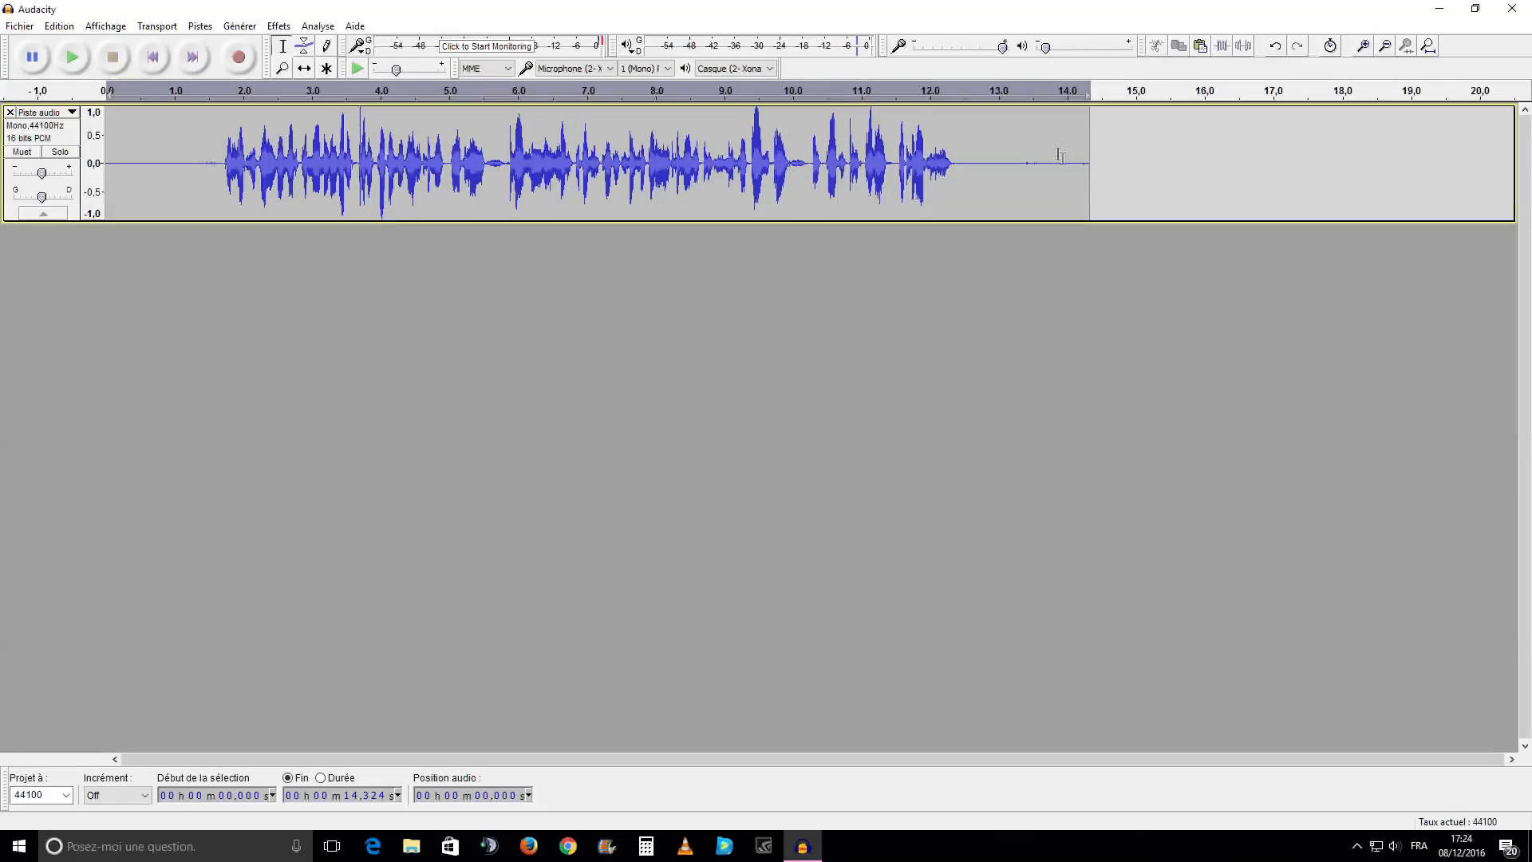
Cut the trailing silence from about 12.39 s to the track's end and the leading silence up to about 1.75 s
left_click_drag(957, 177, 1091, 176)
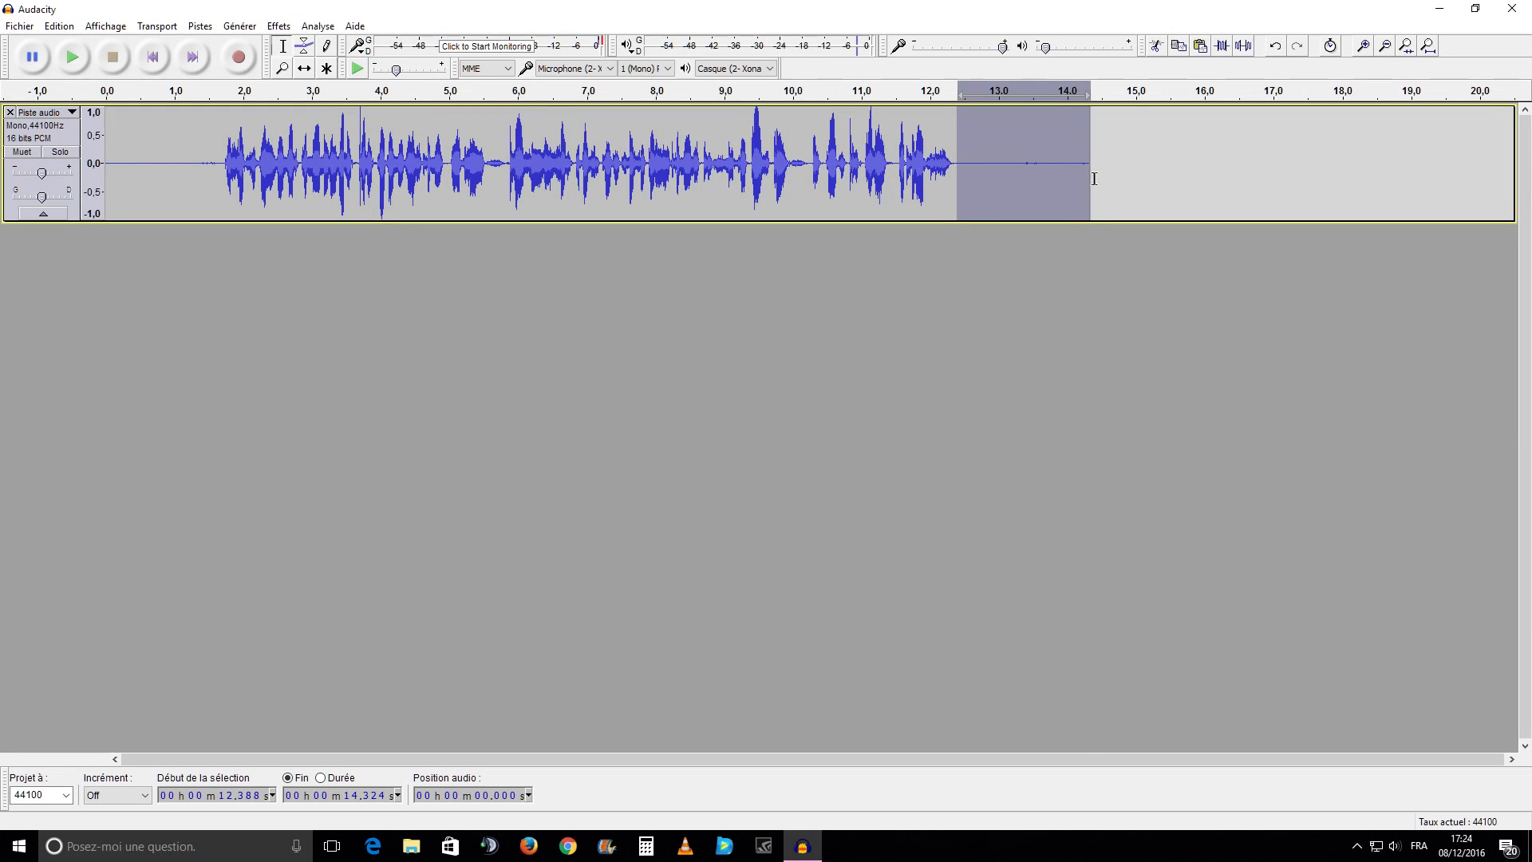
left_click(1154, 50)
left_click_drag(226, 177, 106, 175)
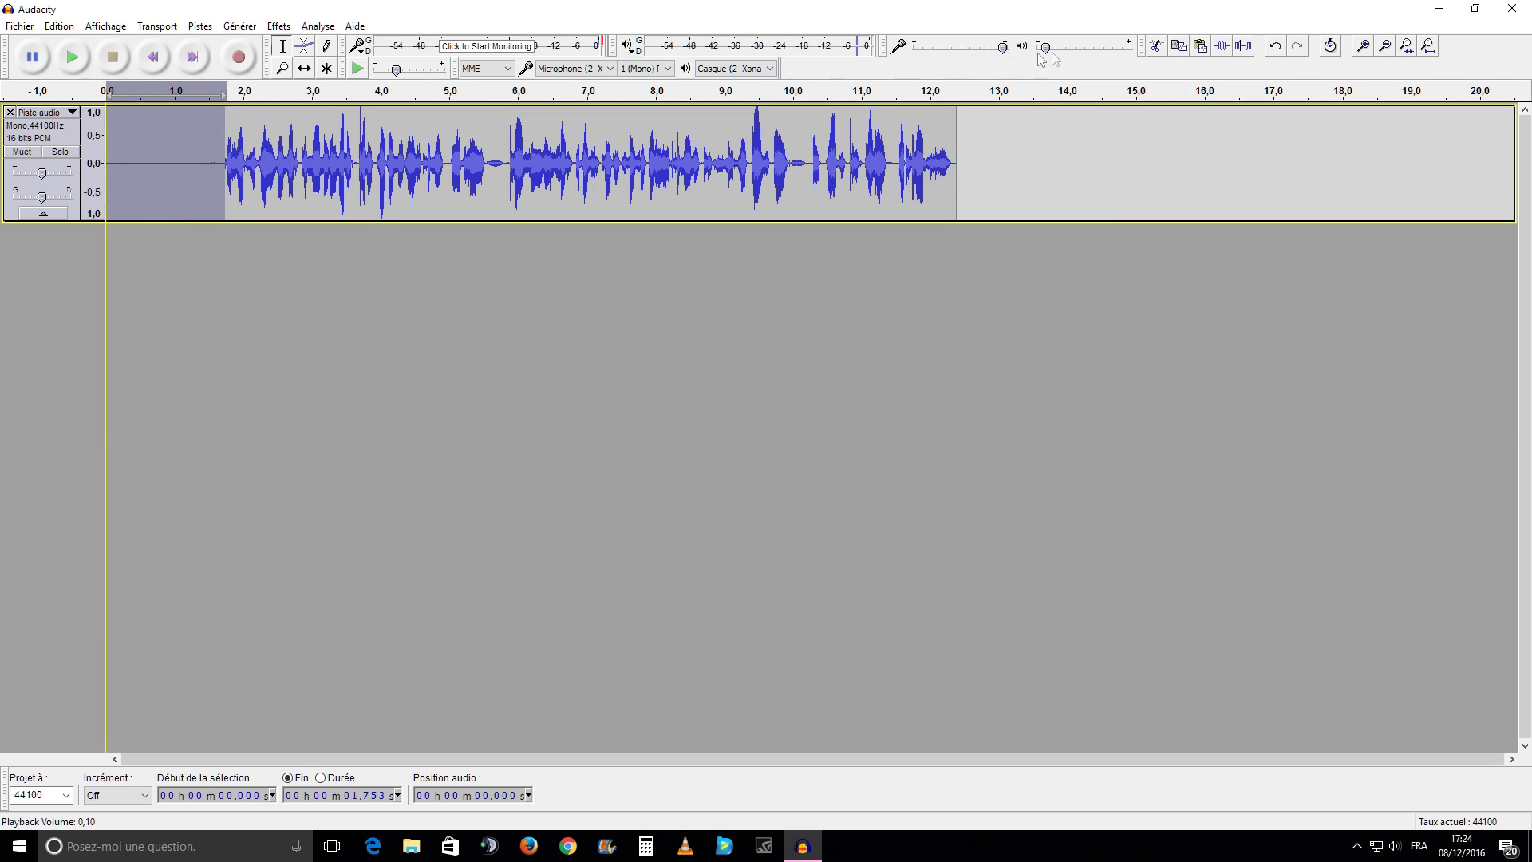
left_click(1157, 49)
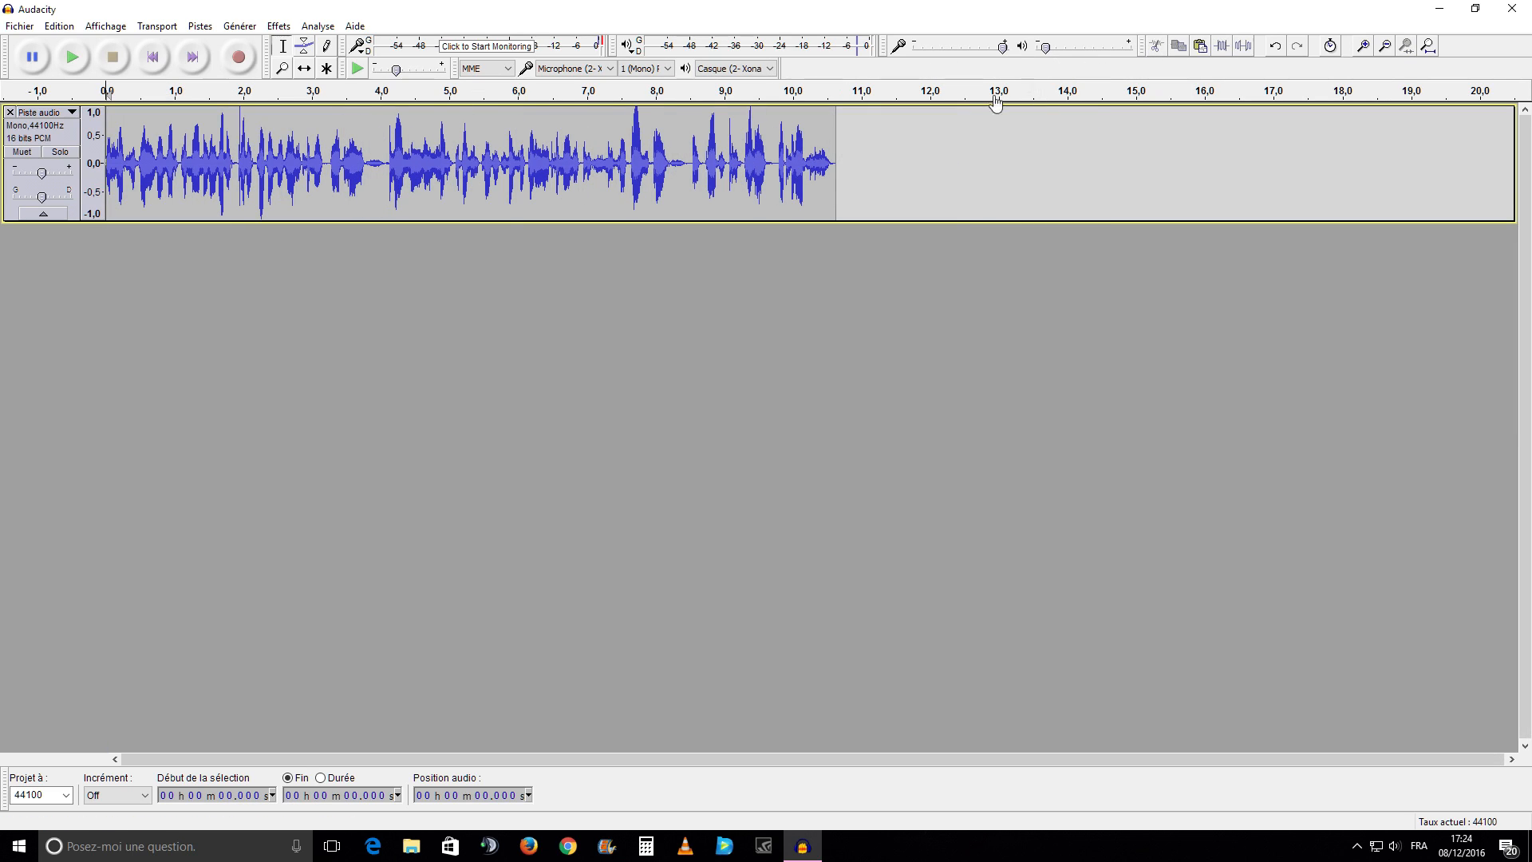
Export the audio to the desktop as "audio" in WAV (Microsoft) signed 16-bit PCM format, leaving the metadata blank
left_click(23, 29)
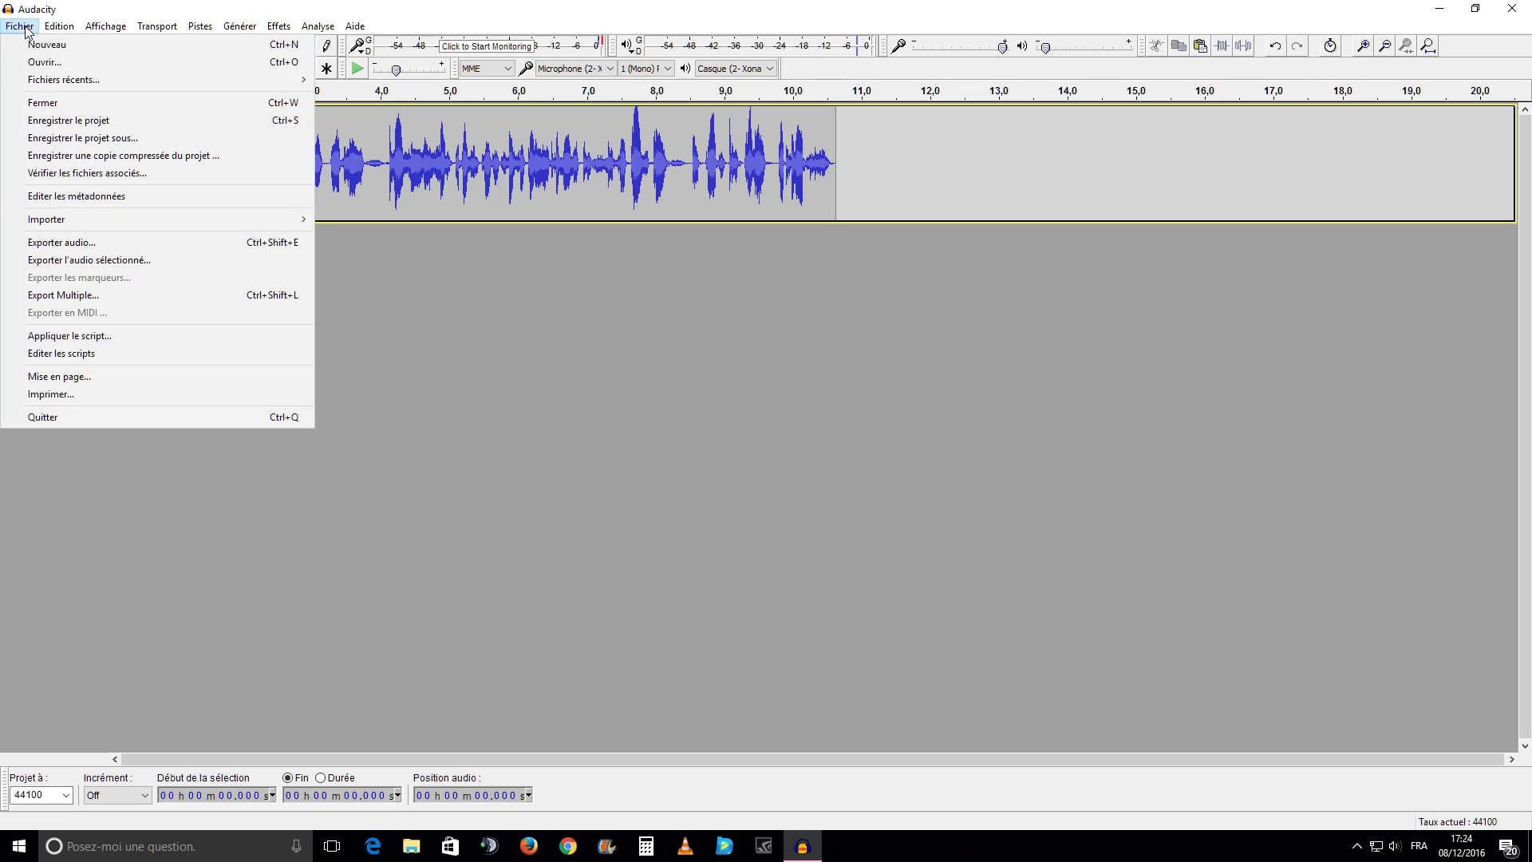
left_click(97, 243)
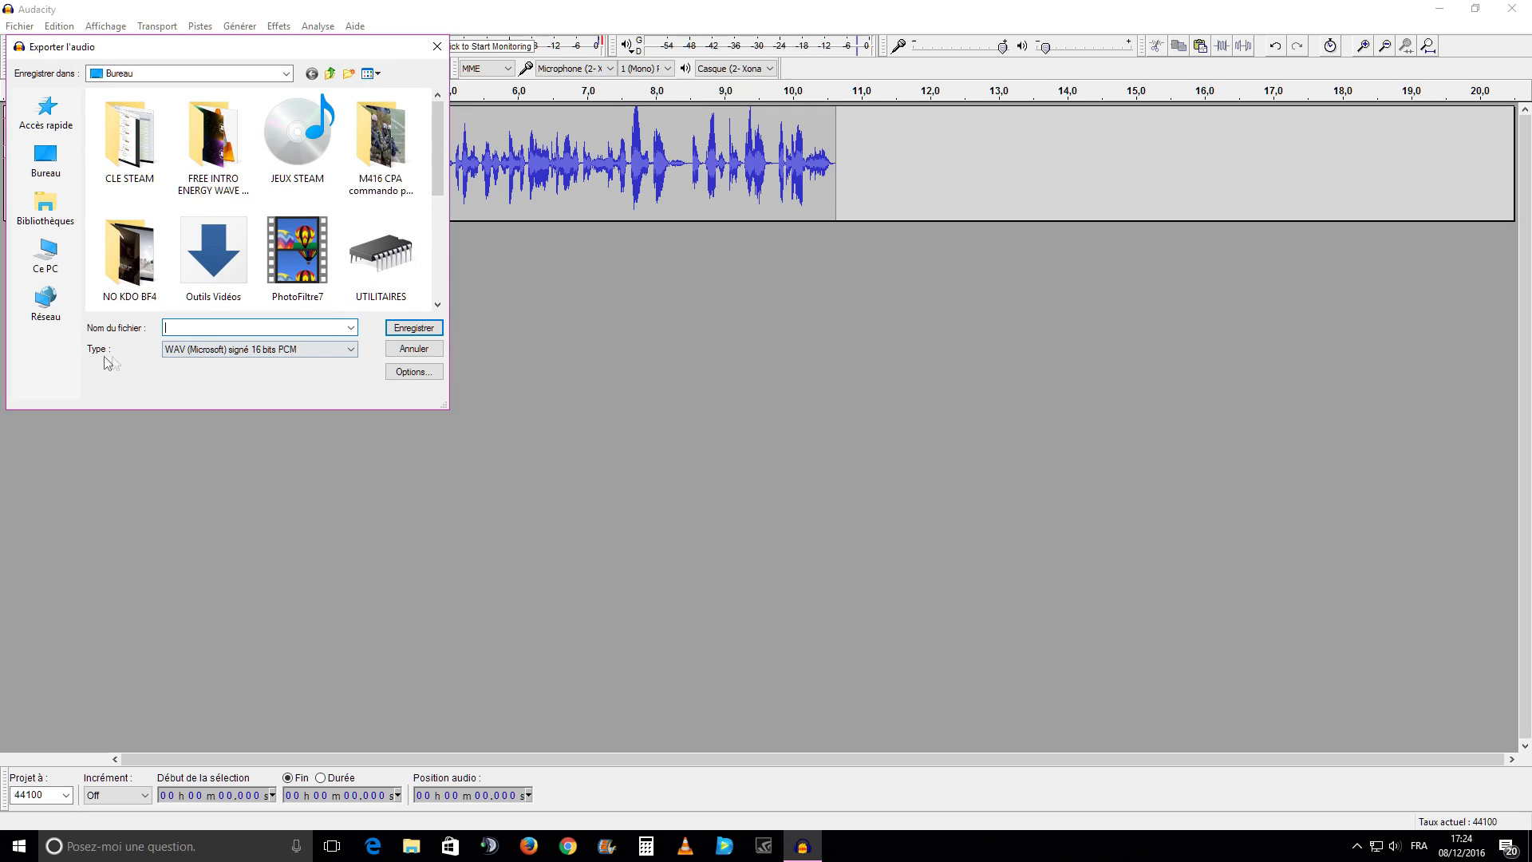
left_click(201, 326)
type("audio")
left_click(348, 351)
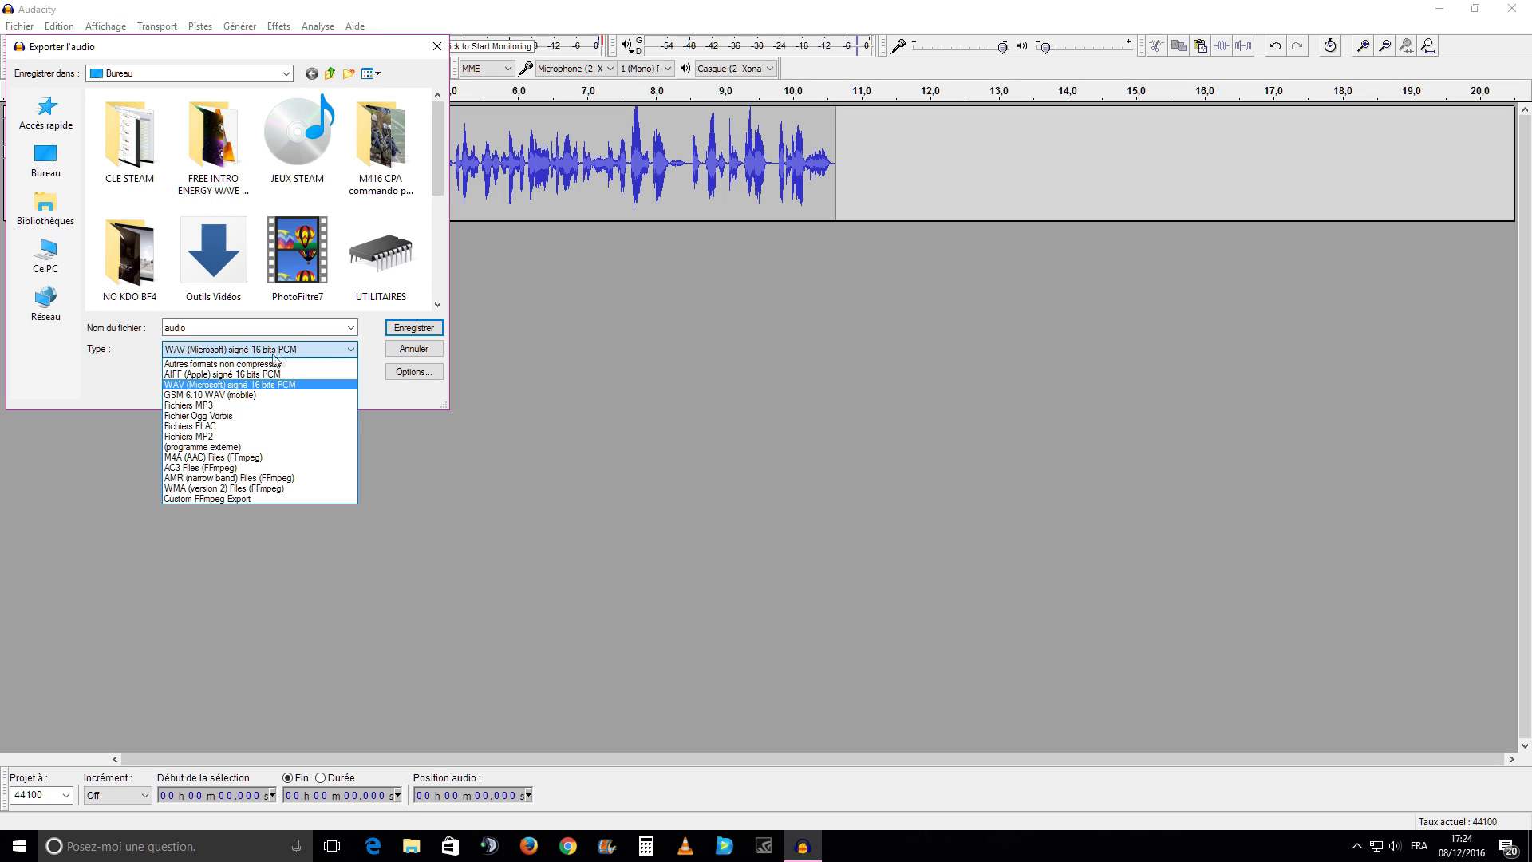
left_click(218, 388)
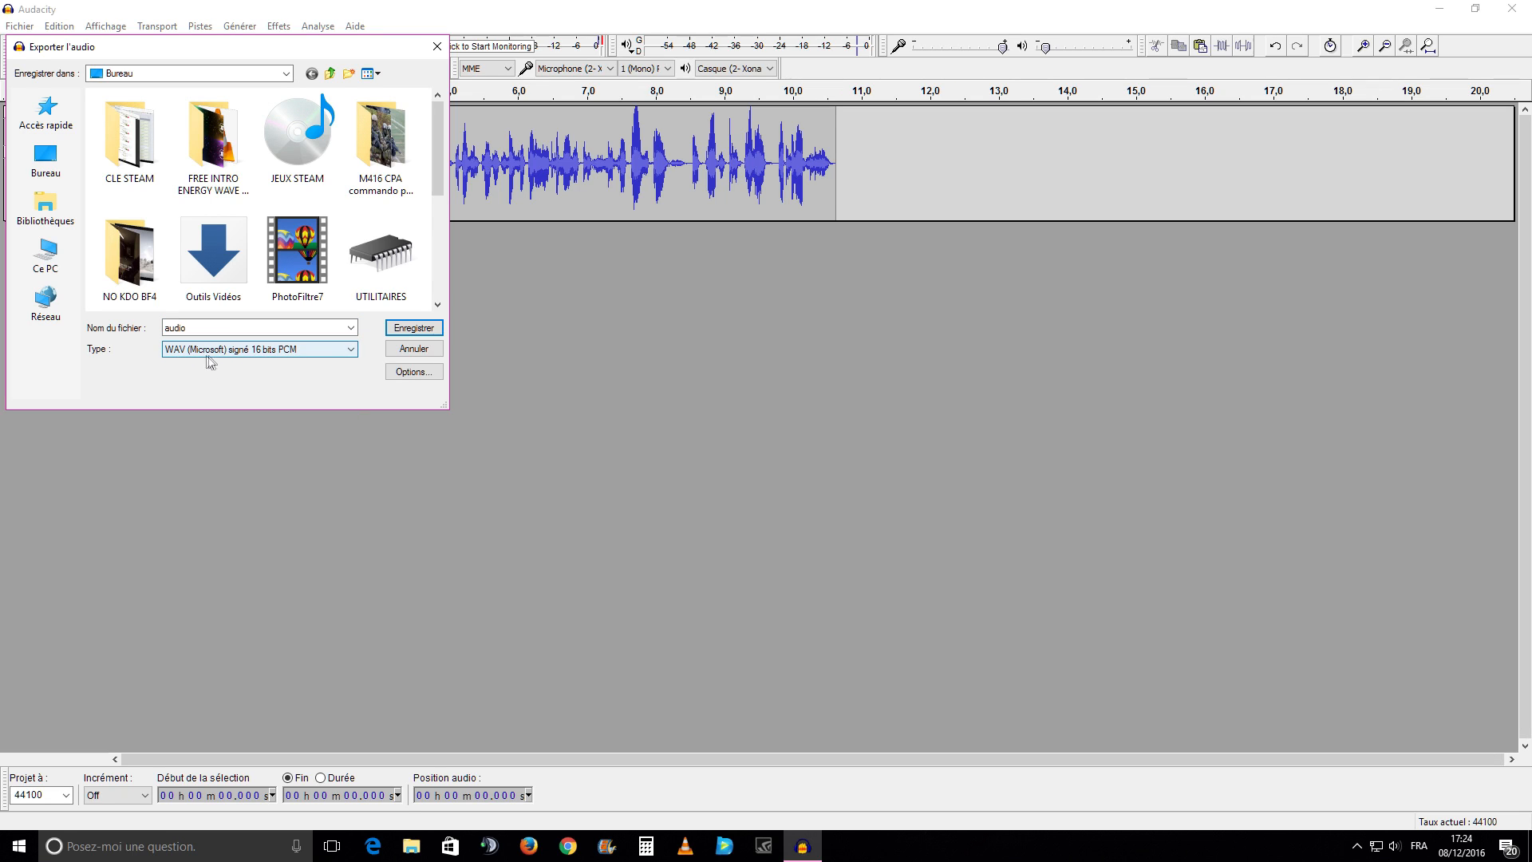
left_click(415, 333)
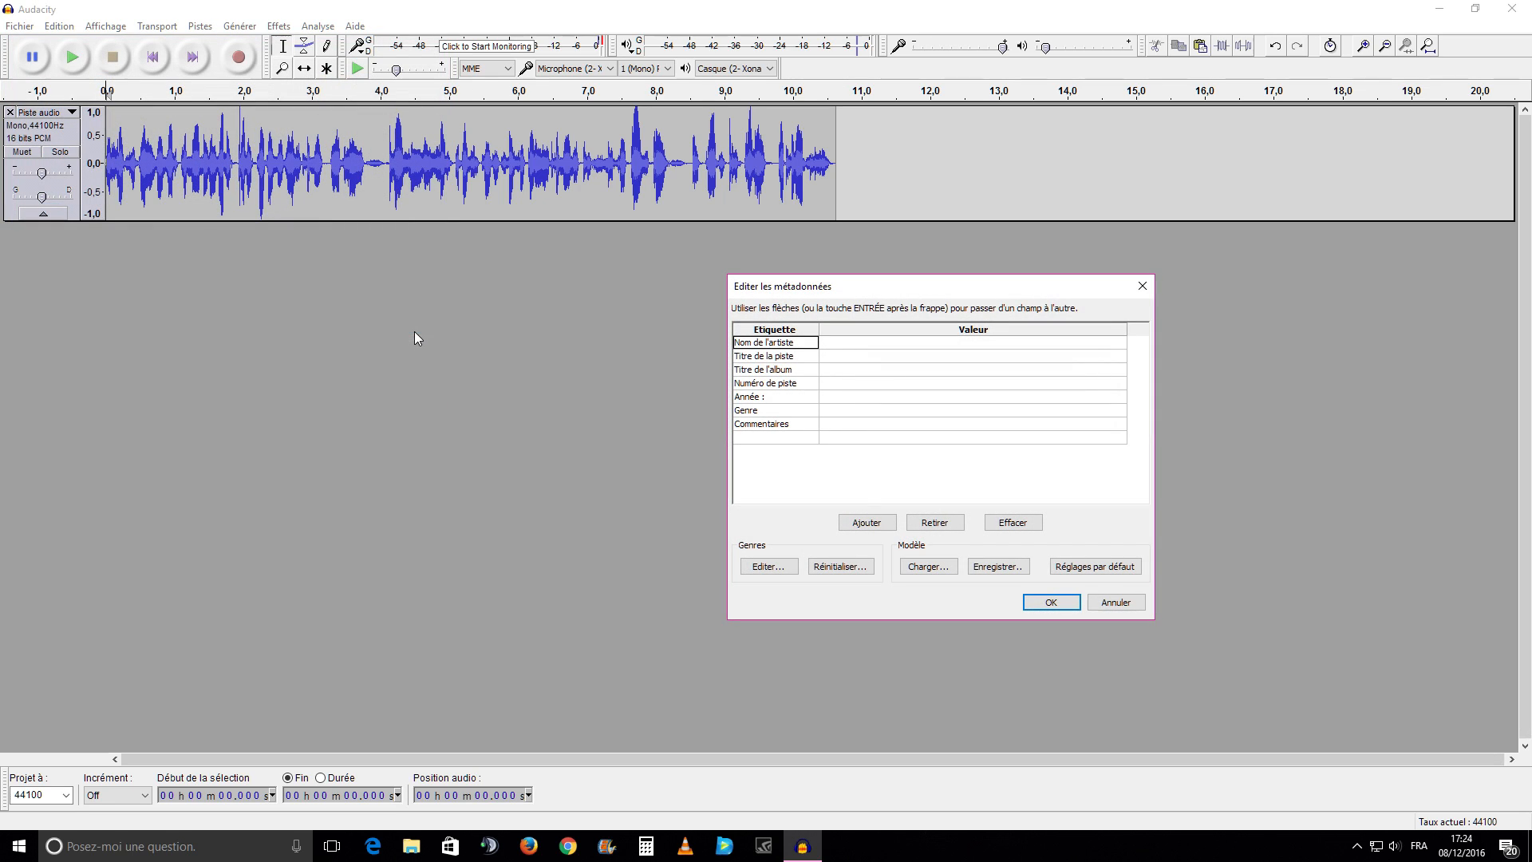
left_click(1051, 601)
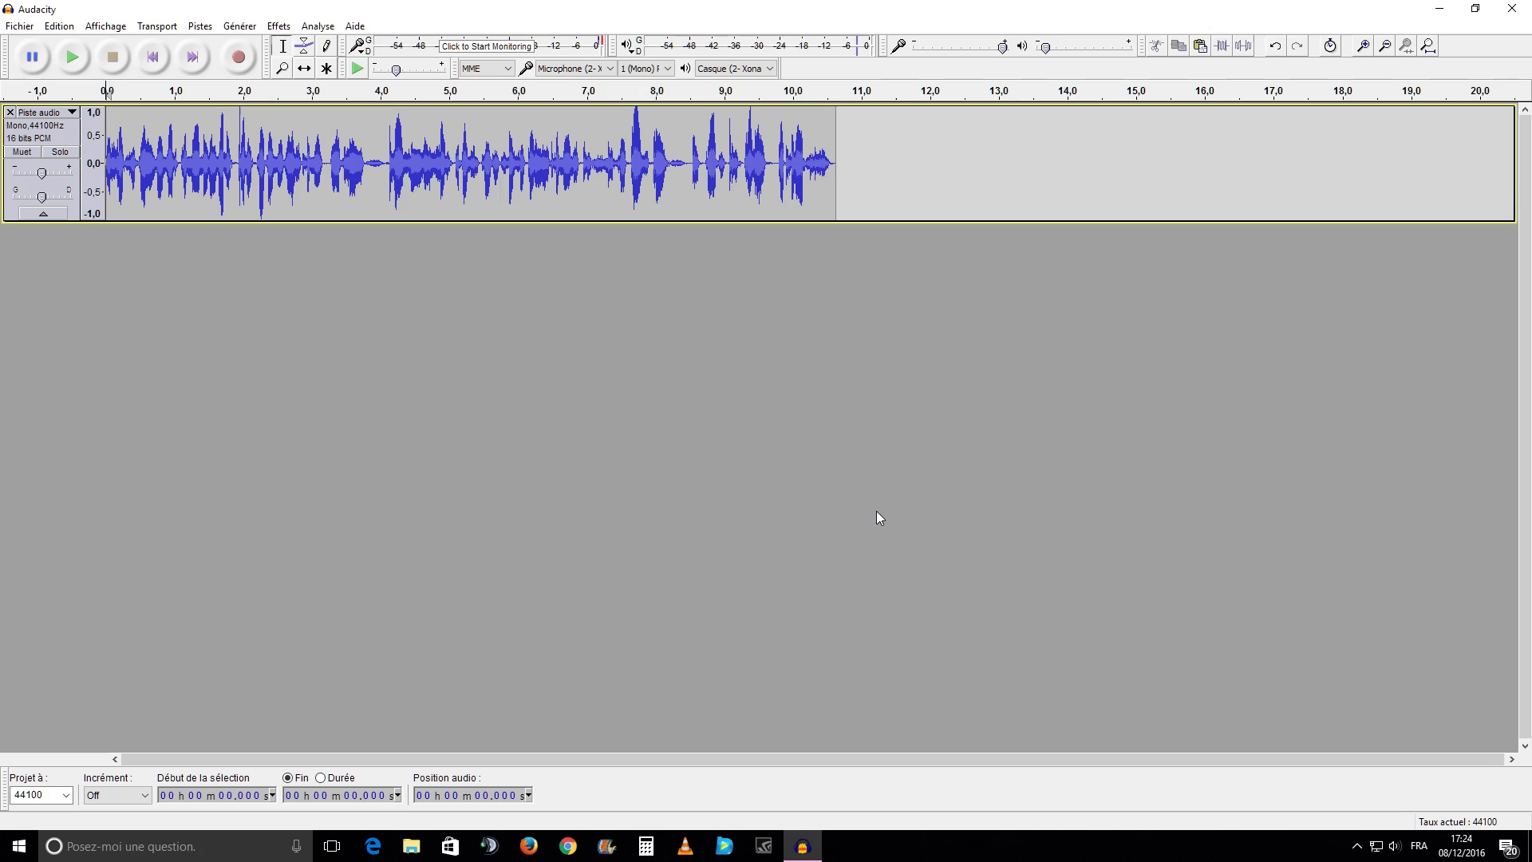